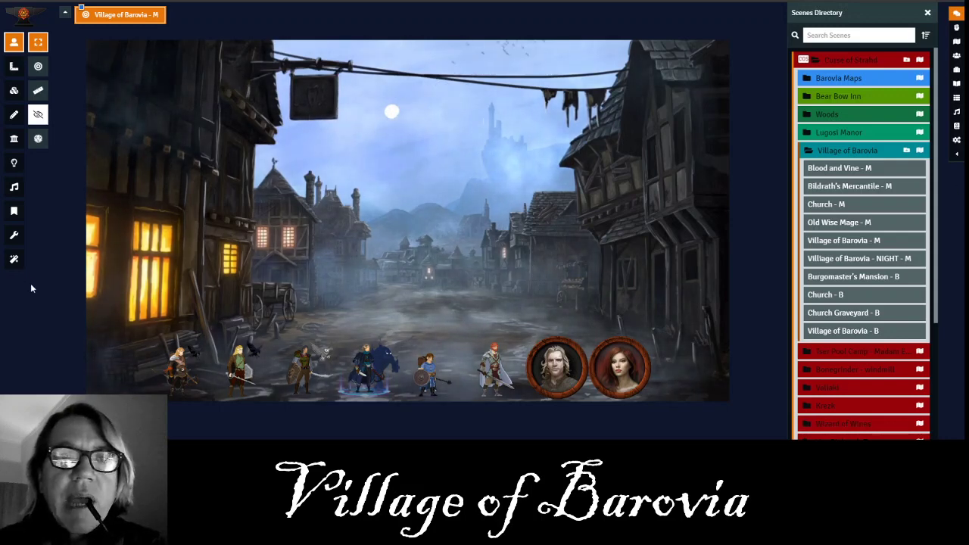
- Show the wall layout of the Village of Barovia - M scene and return to the token controls
click(14, 139)
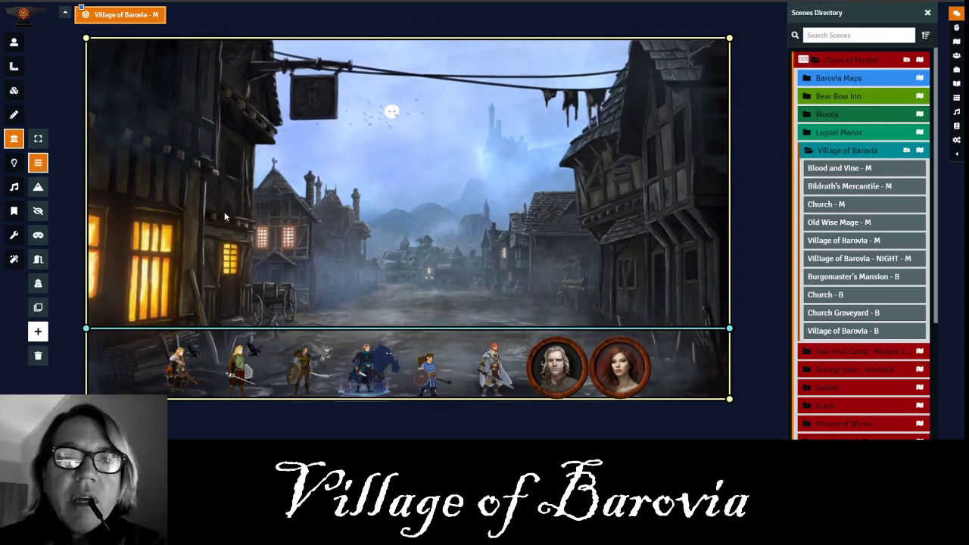
click(18, 44)
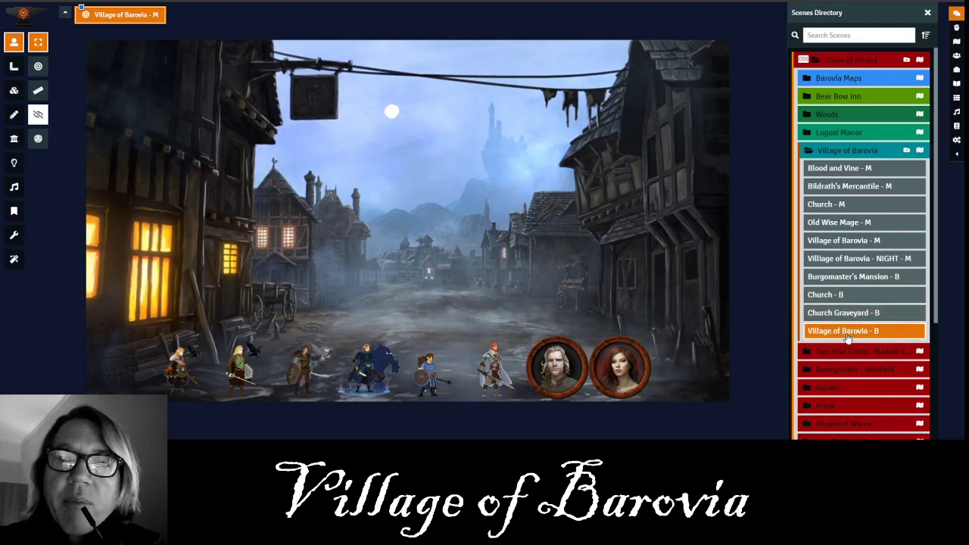
- Activate the Blood and Vine - M scene and select the blond, shield-bearing character's token beside the raven
right_click(858, 173)
click(843, 186)
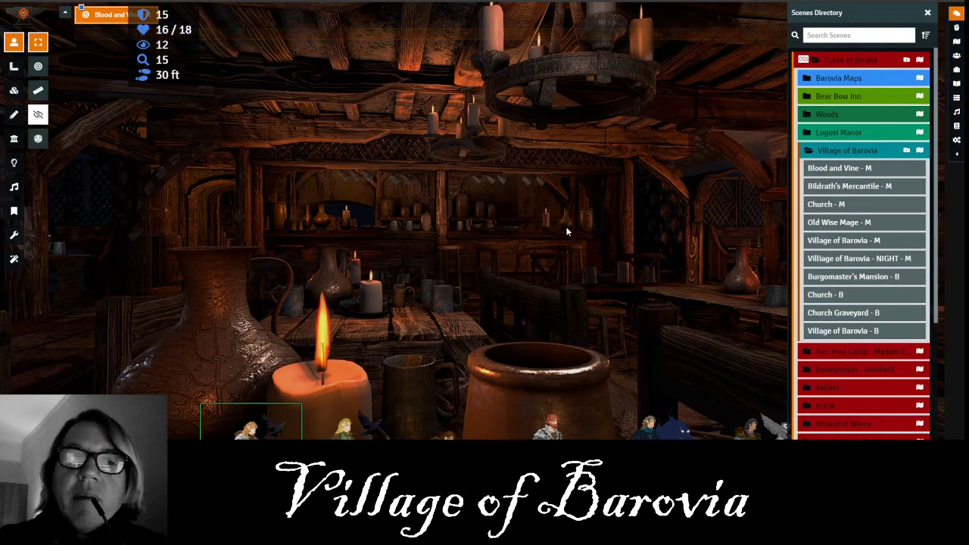
scroll(294, 227, down, 4)
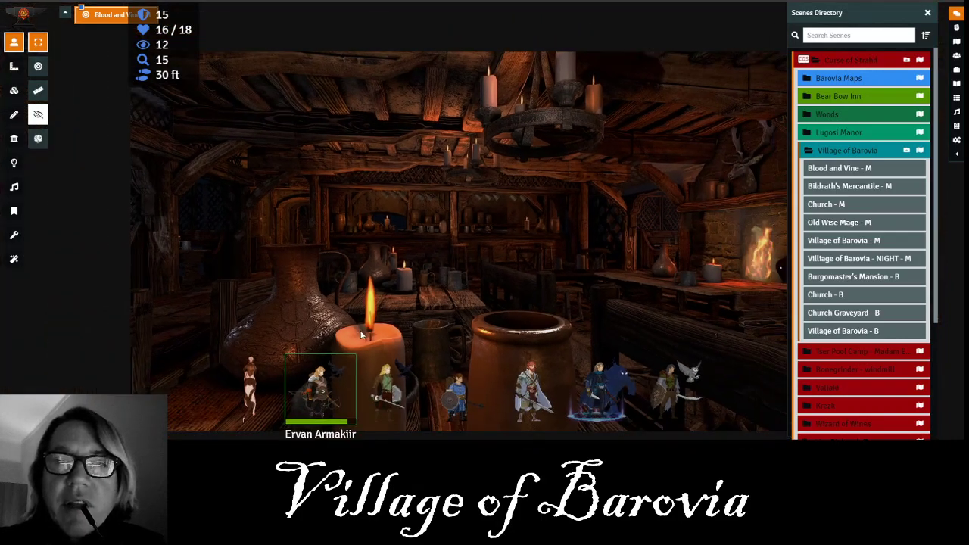
click(381, 382)
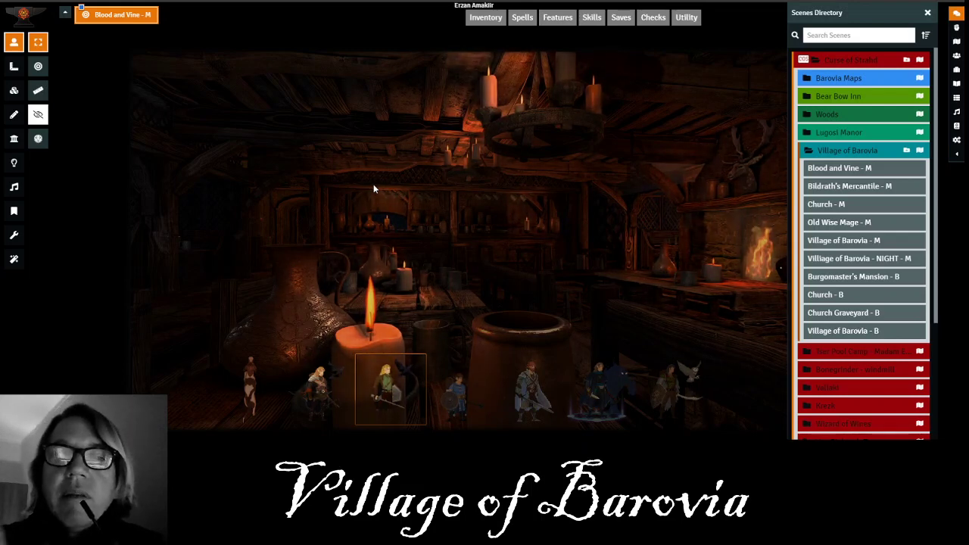
- Activate the Bildrath's Mercantile - M scene, centre it in view and select the character token with the blue companion
click(833, 189)
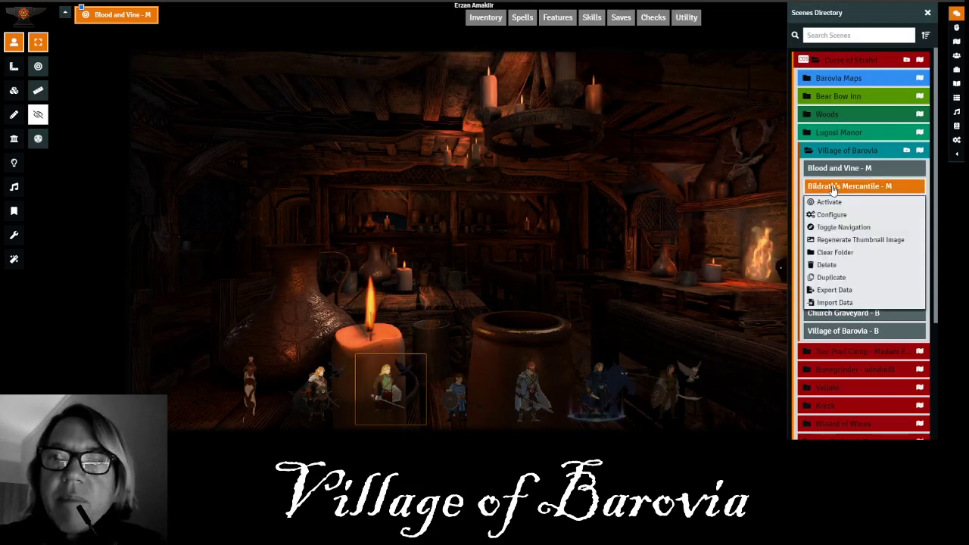
click(831, 202)
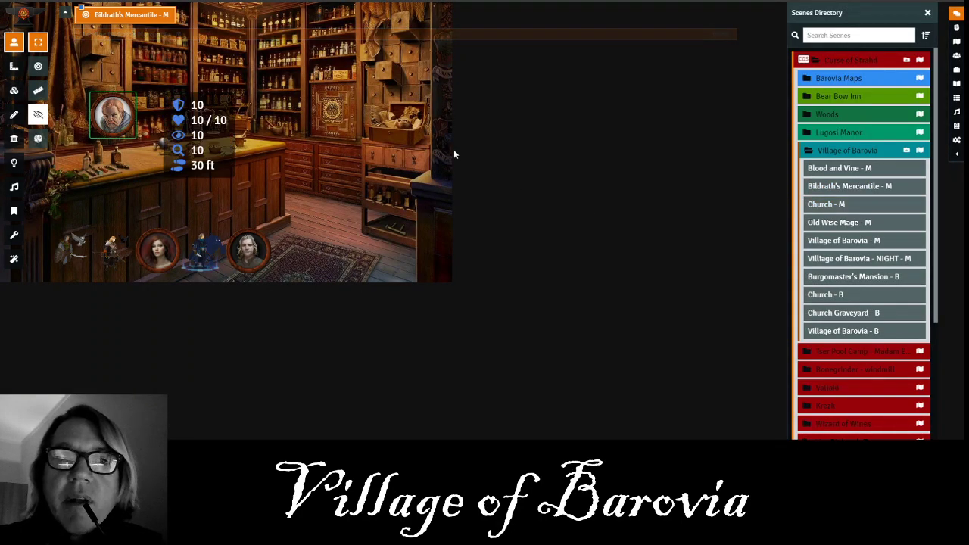
scroll(395, 156, up, 6)
drag(333, 155, 757, 273)
click(454, 354)
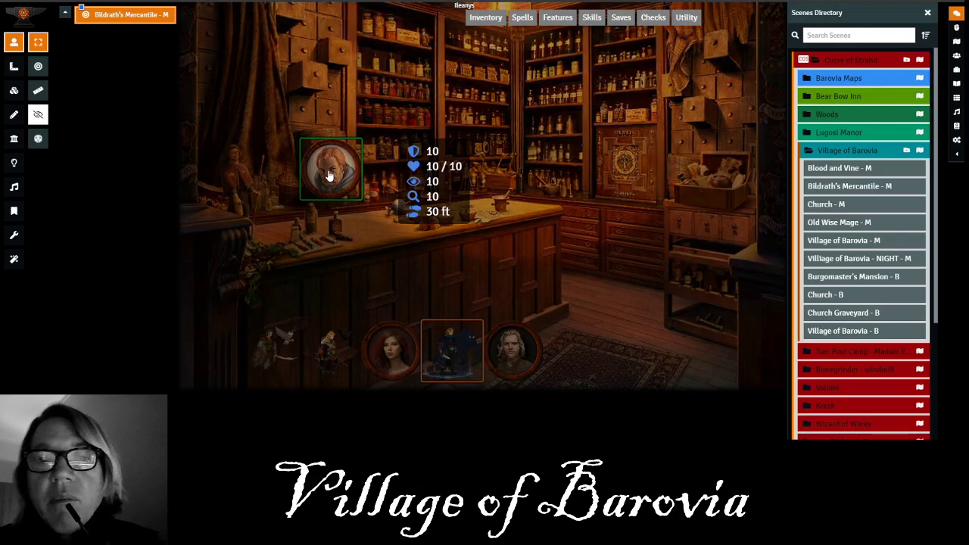
- Review the merchant's inventory on the shopkeeper token's sheet, from weapons through containers, and close the sheet
click(328, 172)
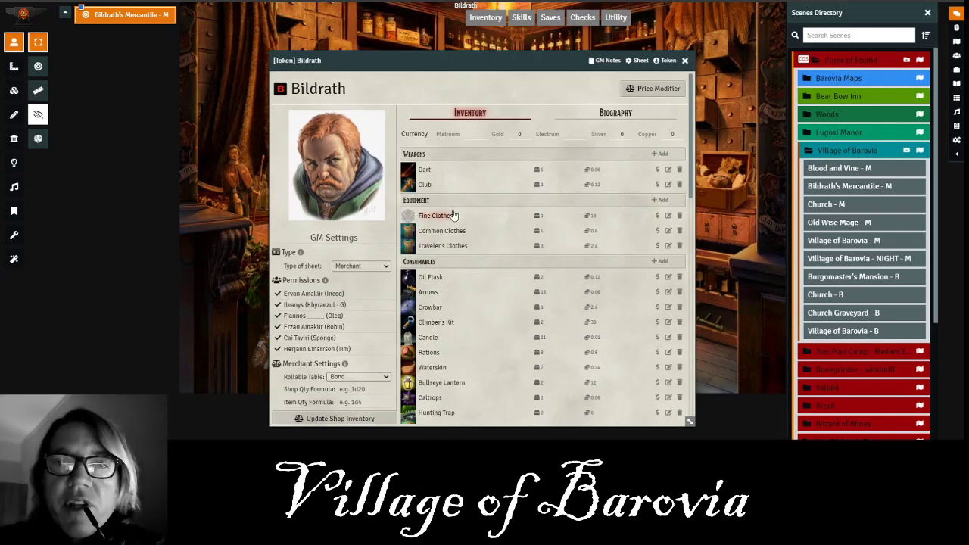
scroll(470, 288, down, 5)
scroll(479, 299, down, 1)
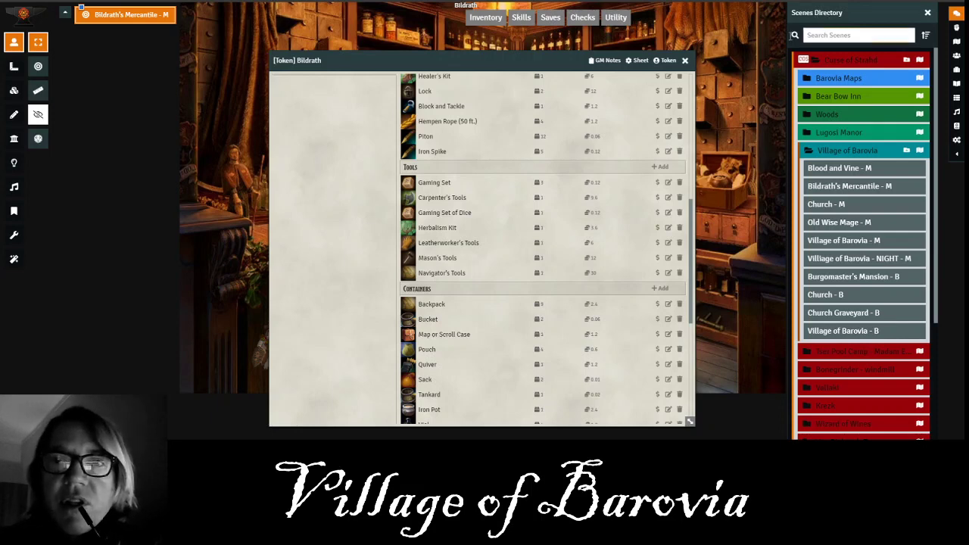
click(685, 61)
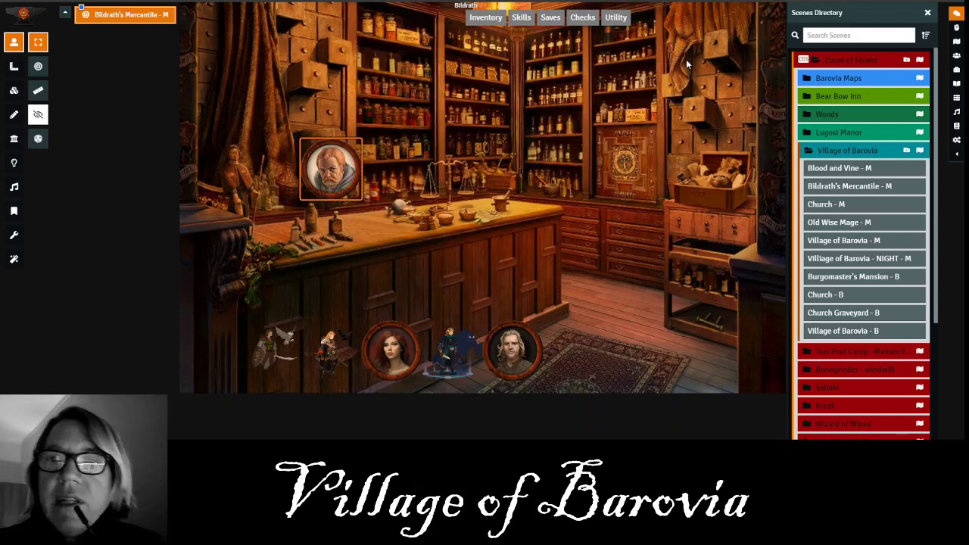
- Activate the Church - M scene, fit it in view and select the character token with the owl
right_click(842, 204)
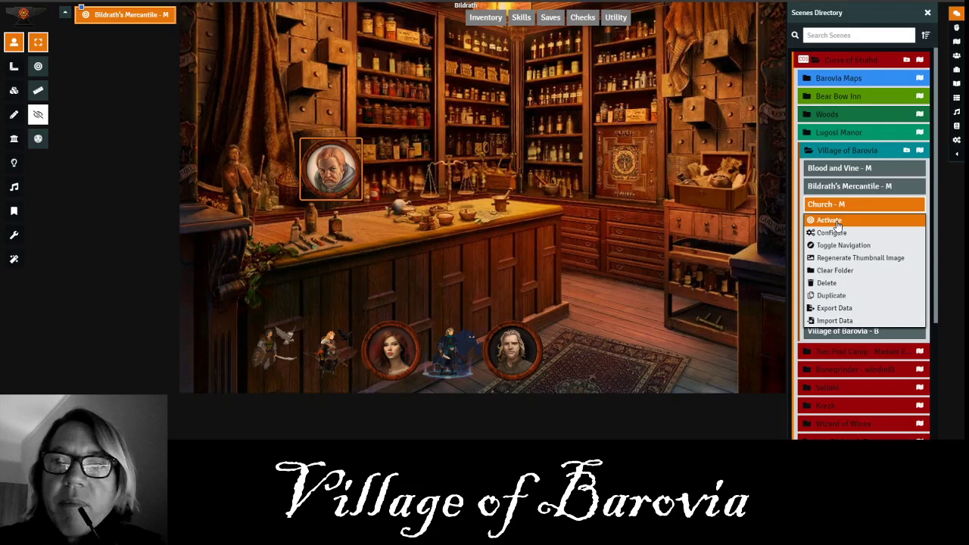
click(829, 220)
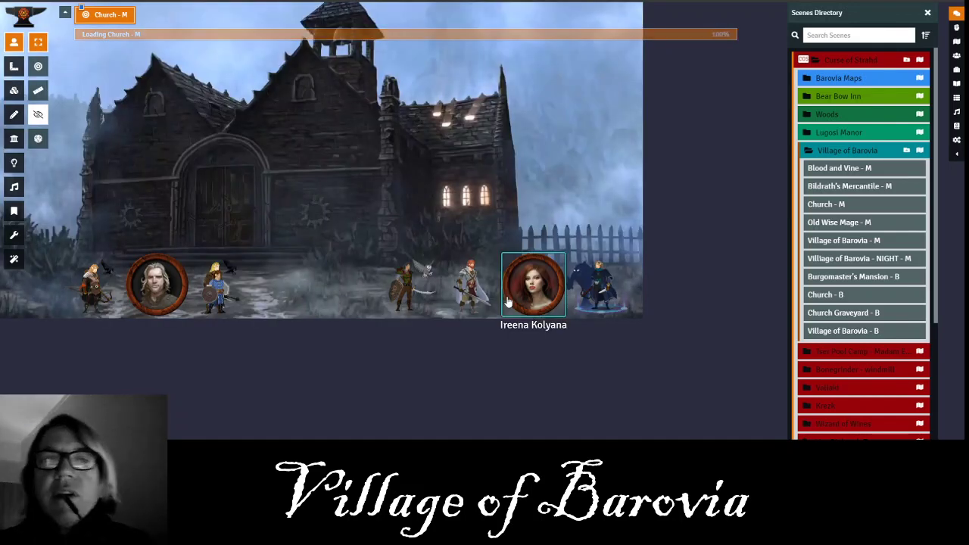
scroll(410, 113, up, 2)
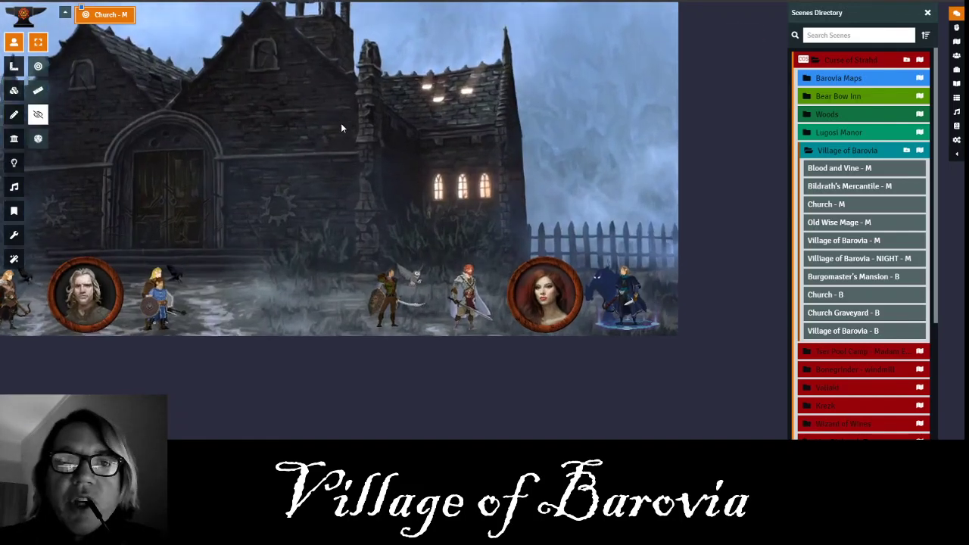
scroll(448, 157, down, 2)
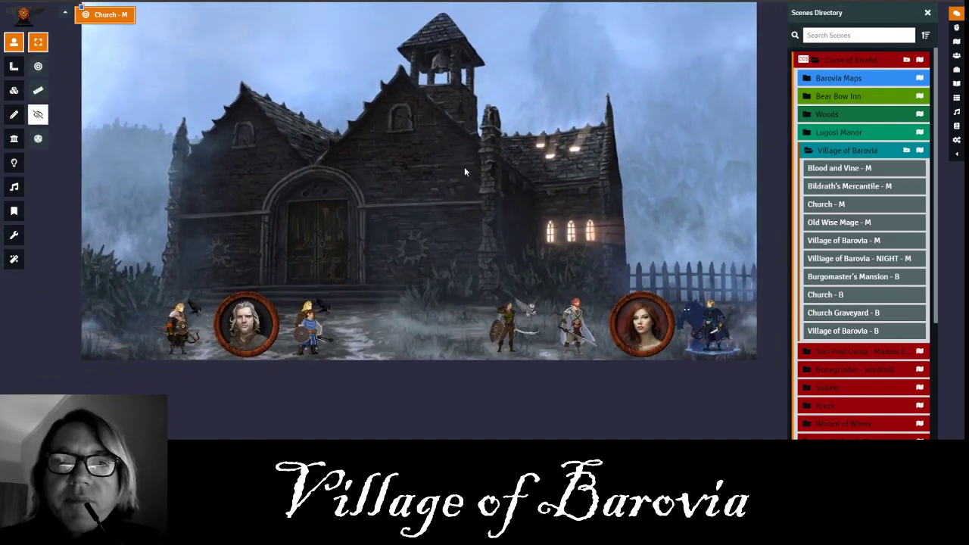
drag(423, 163, 441, 174)
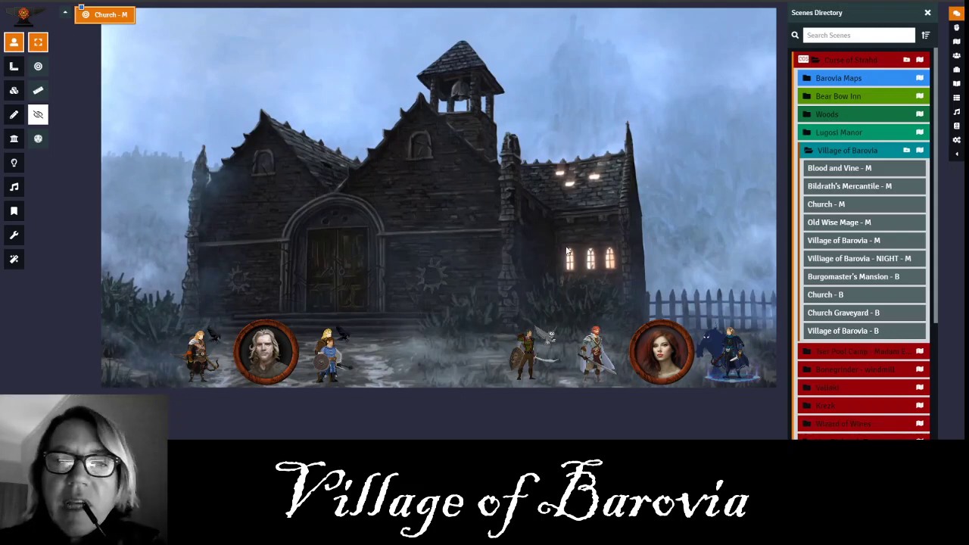
click(528, 347)
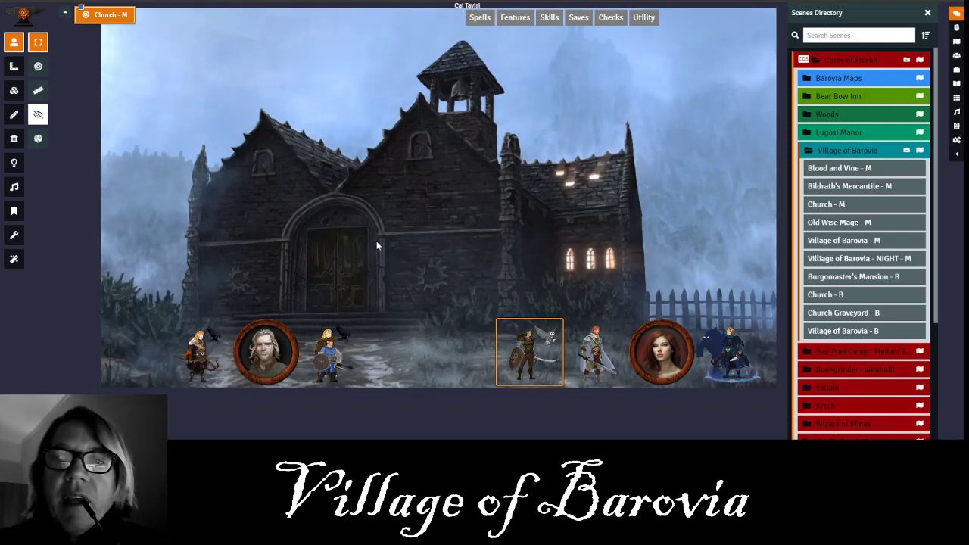
- Activate the Old Wise Mage - M scene, fit it in view and select the owl companion's character token
right_click(866, 227)
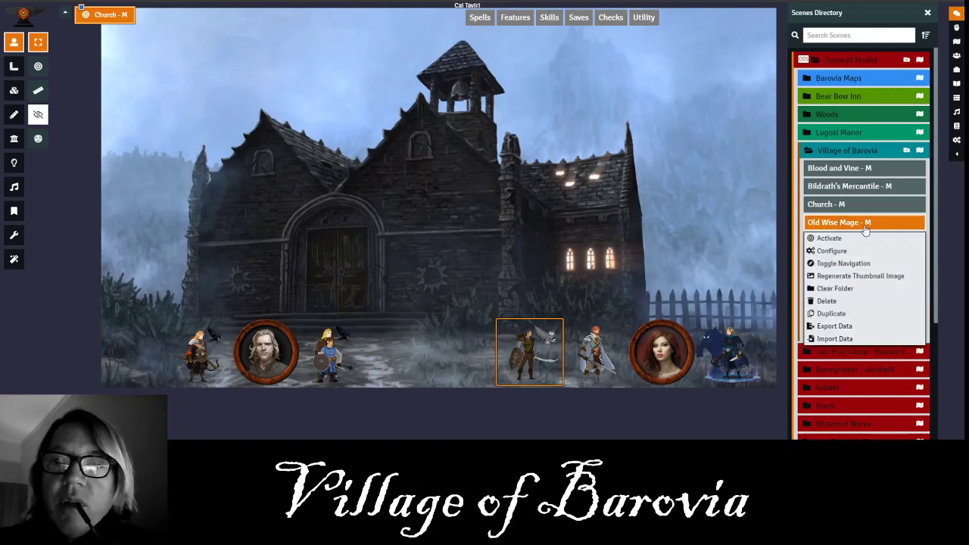
click(854, 239)
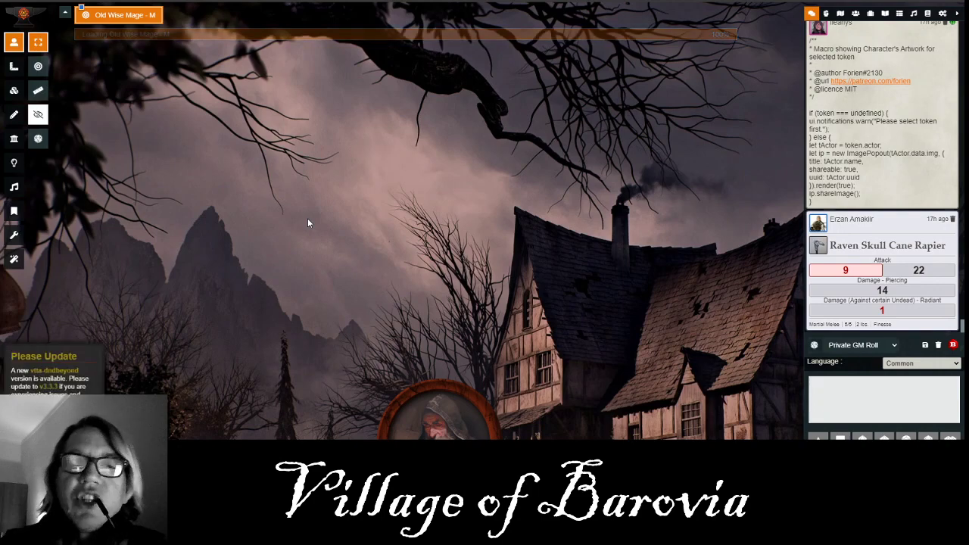
scroll(391, 208, down, 13)
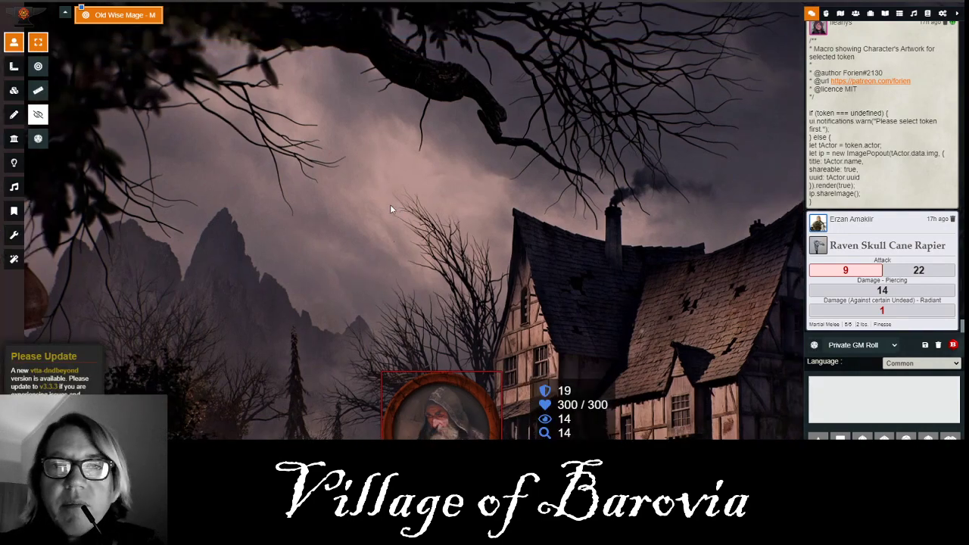
scroll(448, 231, down, 2)
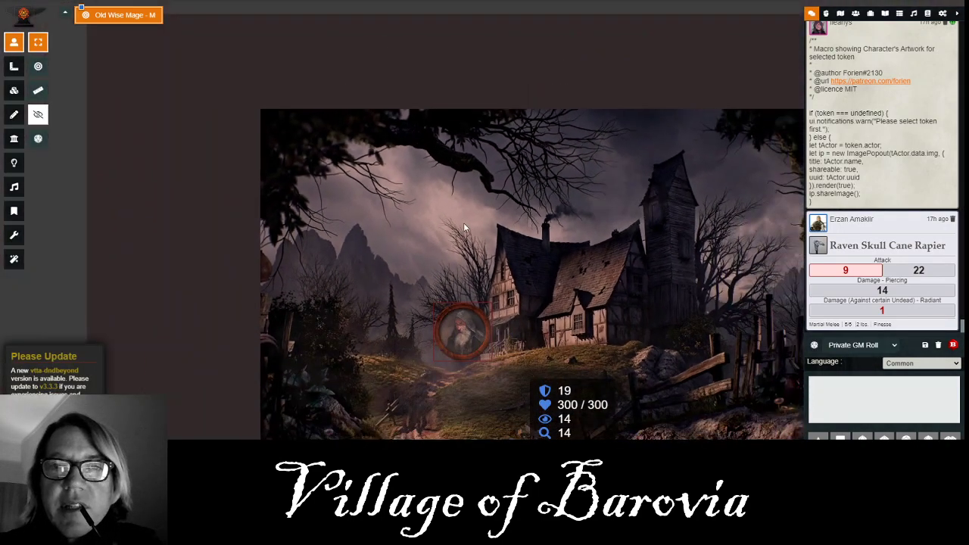
drag(463, 223, 389, 153)
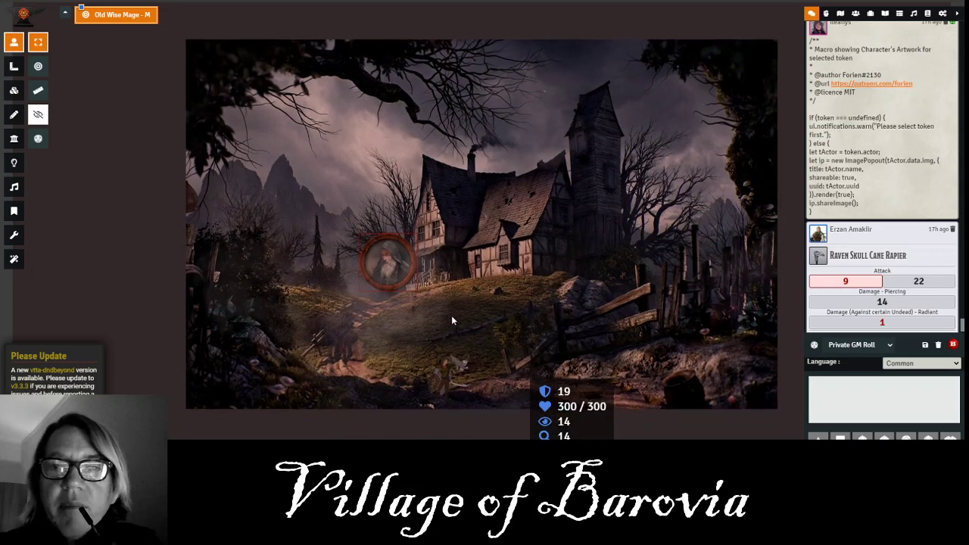
click(436, 387)
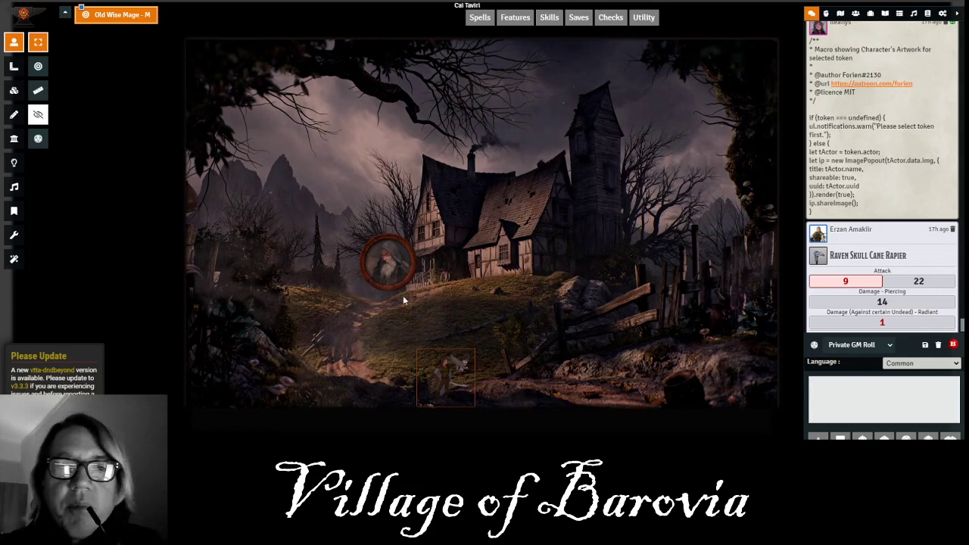
mouse_move(386, 265)
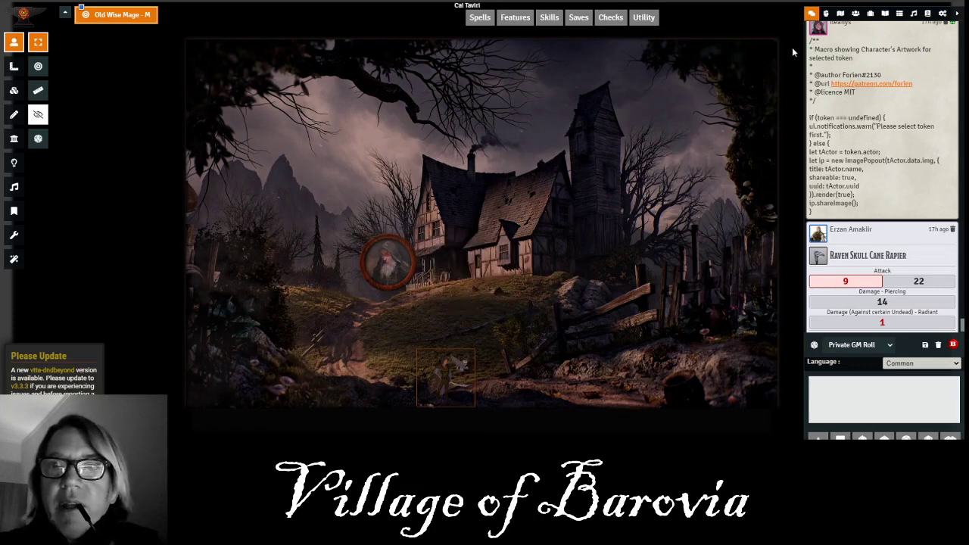
- Bring up the scene list and expand the Curse of Strahd folder and its Village of Barovia subfolder
click(886, 13)
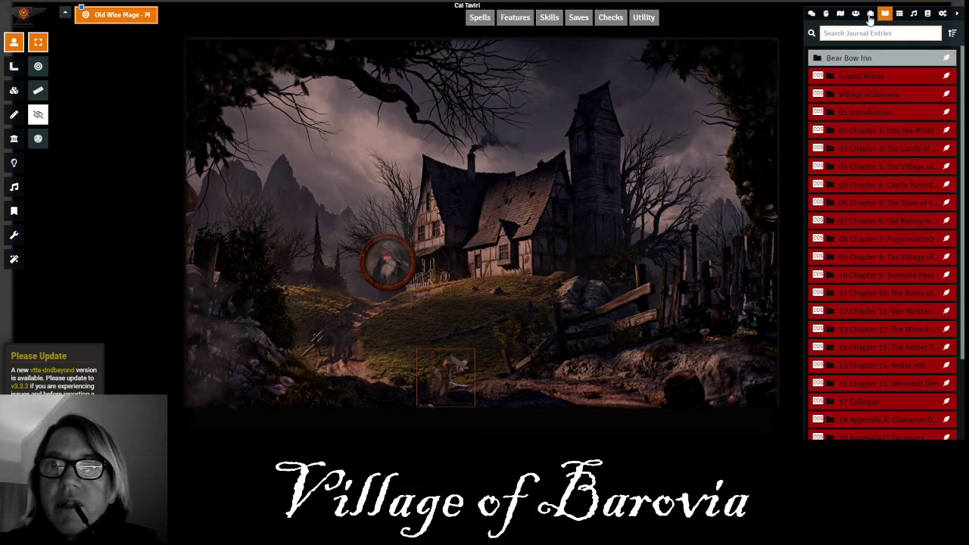
click(841, 13)
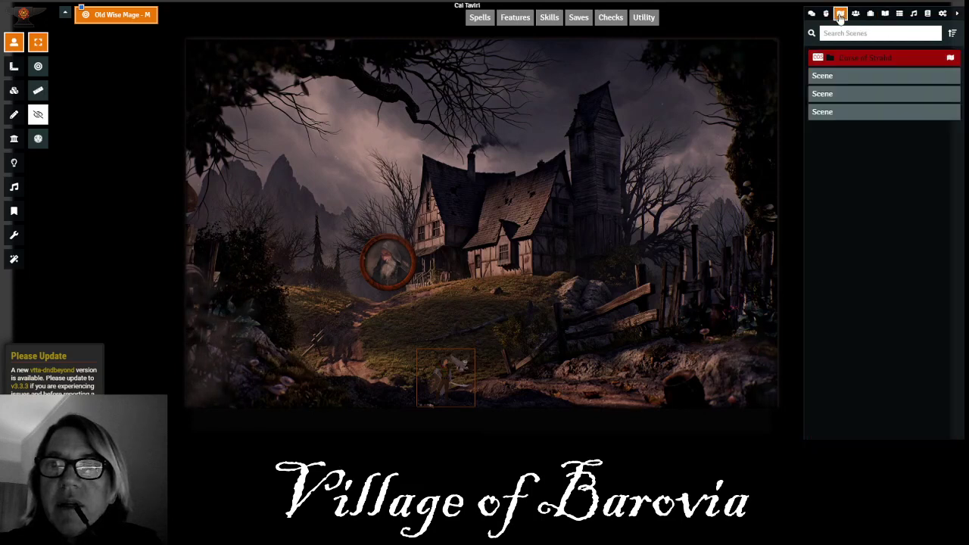
click(835, 60)
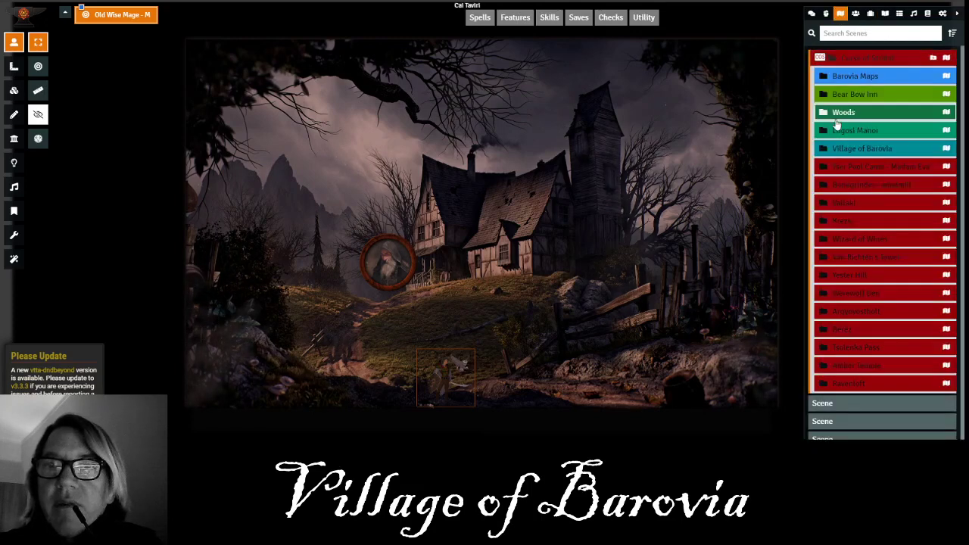
click(841, 150)
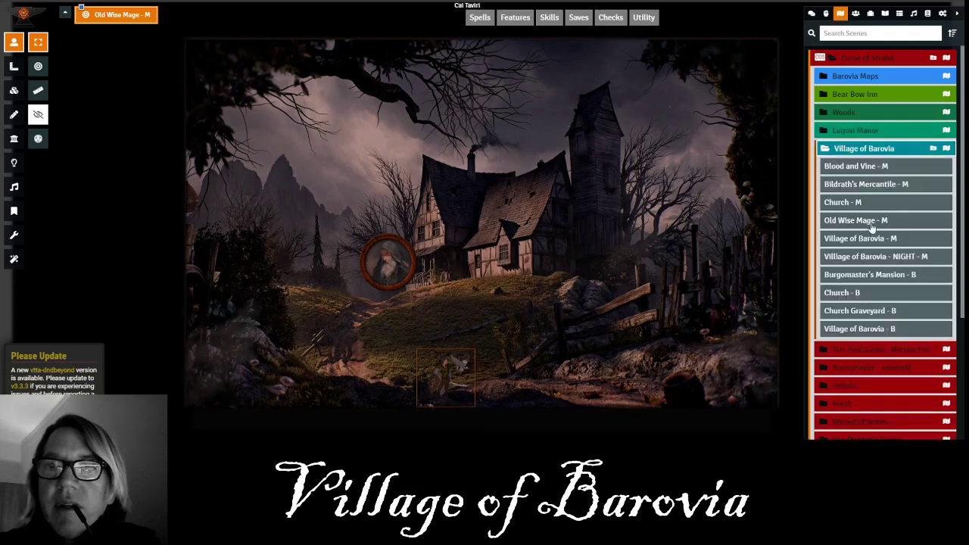
- Activate the Village of Barovia - NIGHT - M scene and bring its artwork and character tokens into view
right_click(875, 262)
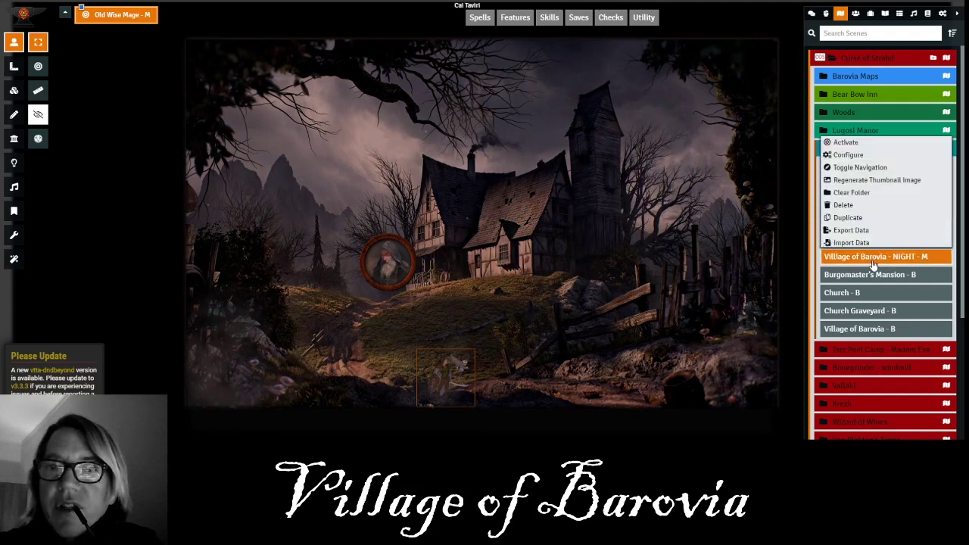
click(843, 140)
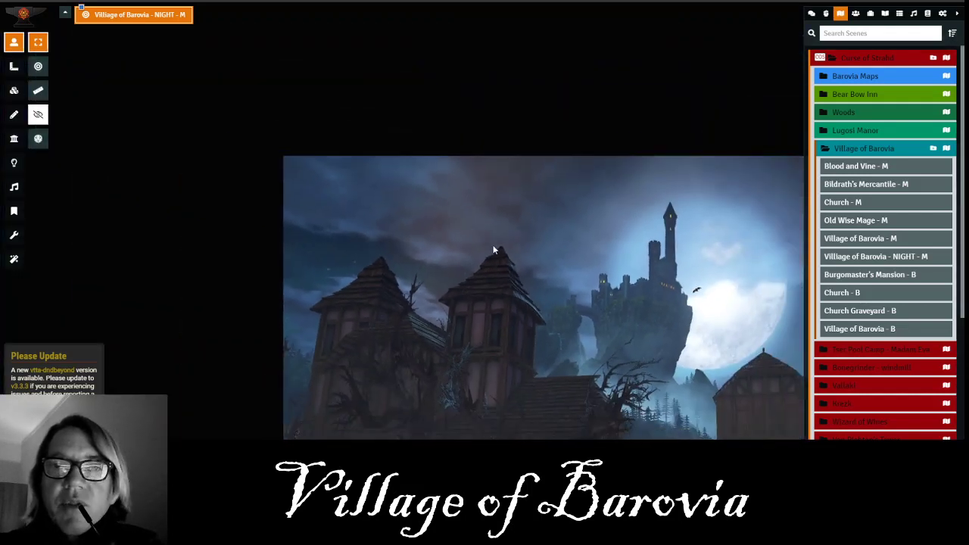
scroll(469, 197, up, 3)
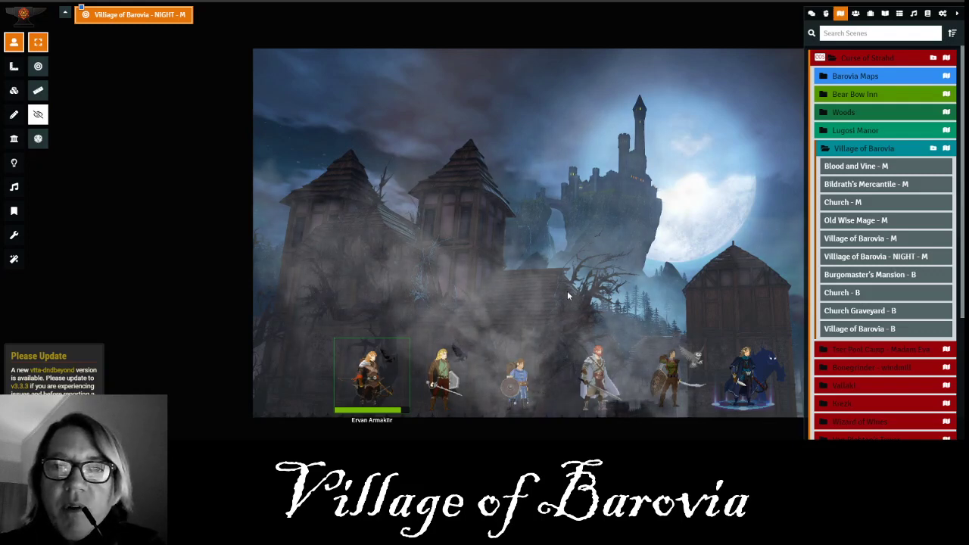
click(478, 256)
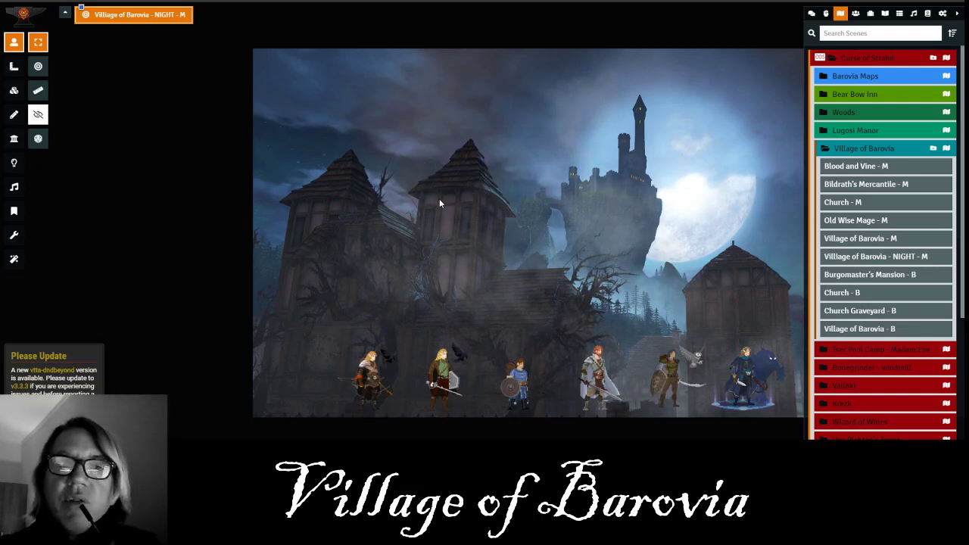
- Activate the Church - B battle map scene and bring its ground floor into close view
right_click(833, 295)
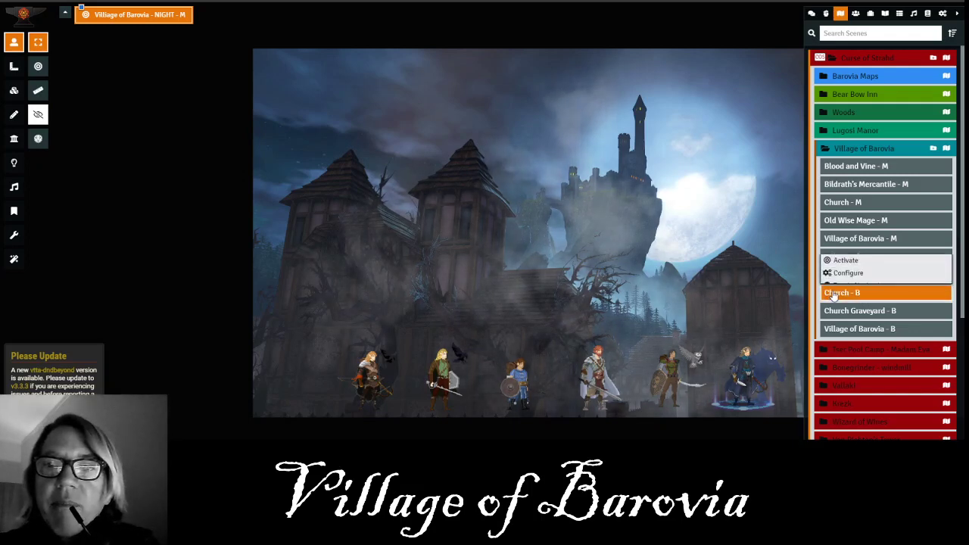
click(698, 273)
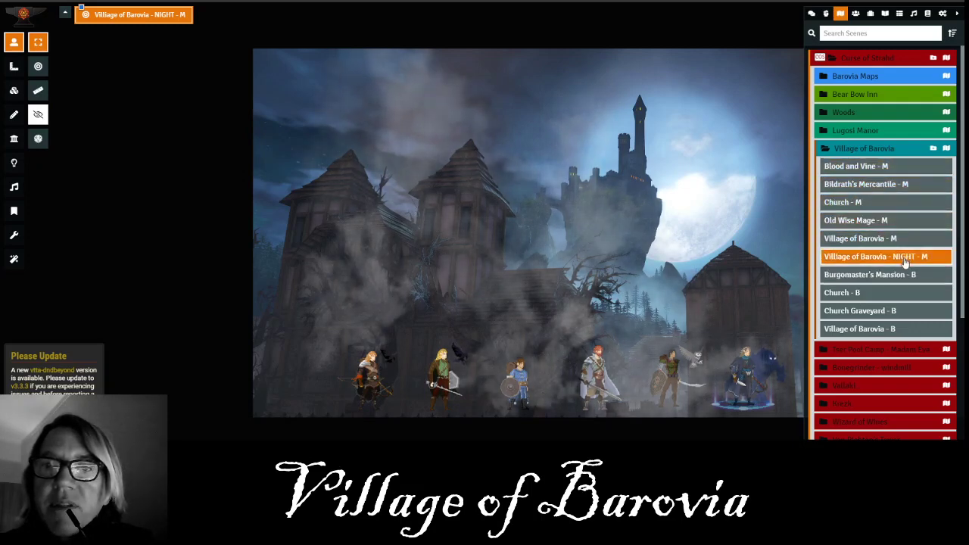
right_click(852, 296)
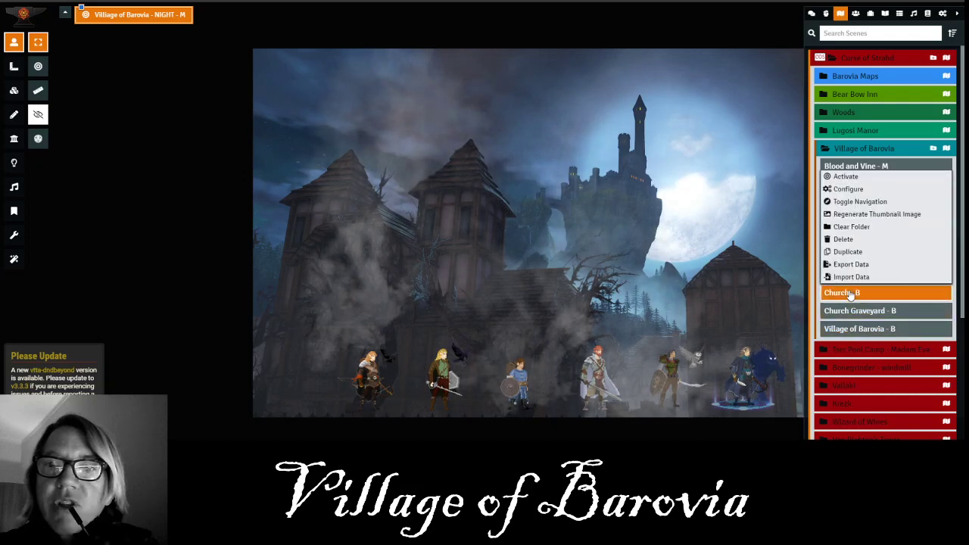
click(843, 179)
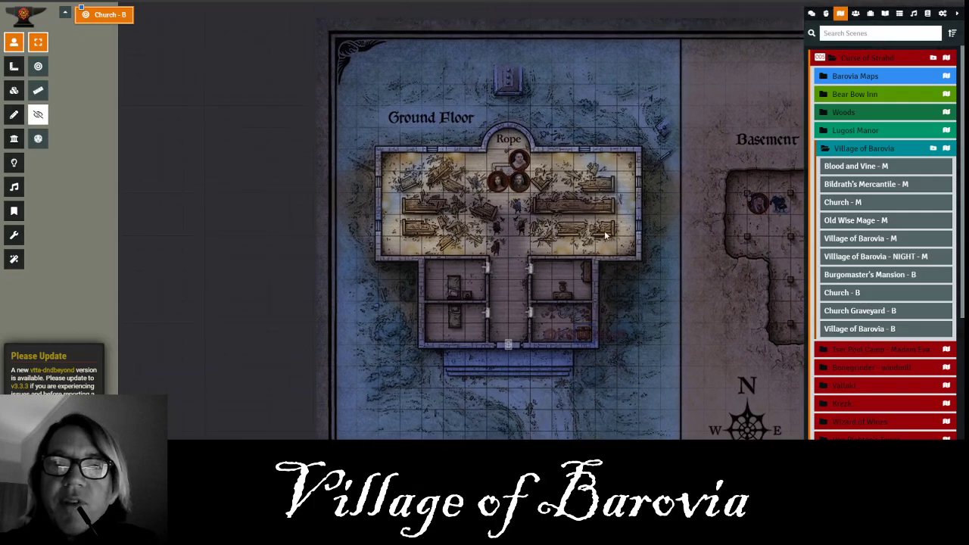
scroll(500, 229, up, 2)
scroll(500, 229, up, 2)
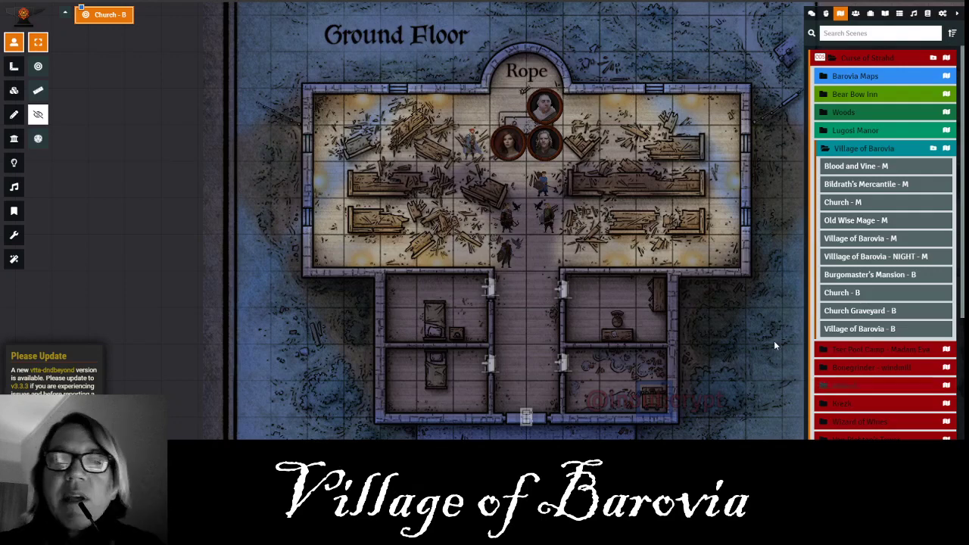
- Select the blue character token and the Vampire Spawn token in the church basement, one after the other, to compare their vision
drag(772, 344, 376, 310)
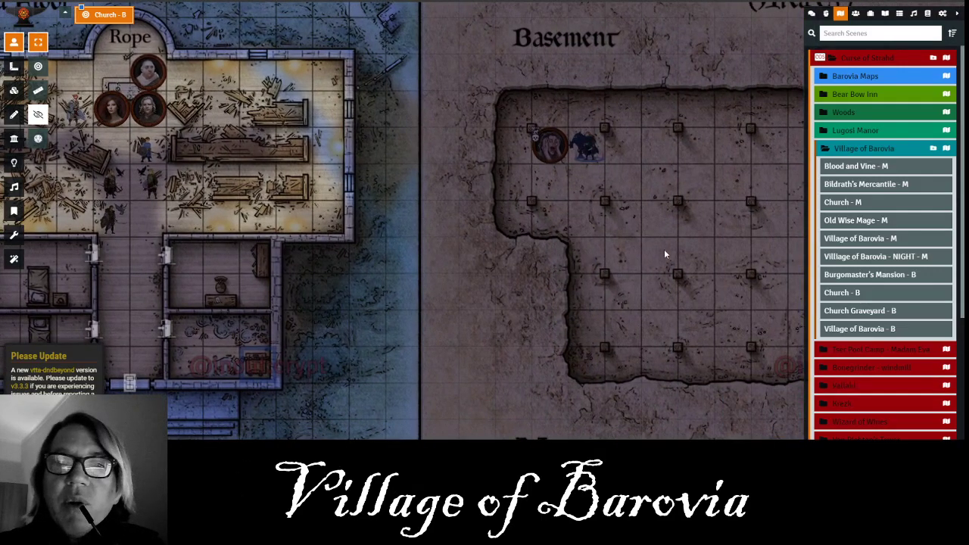
scroll(664, 250, up, 2)
drag(681, 237, 483, 244)
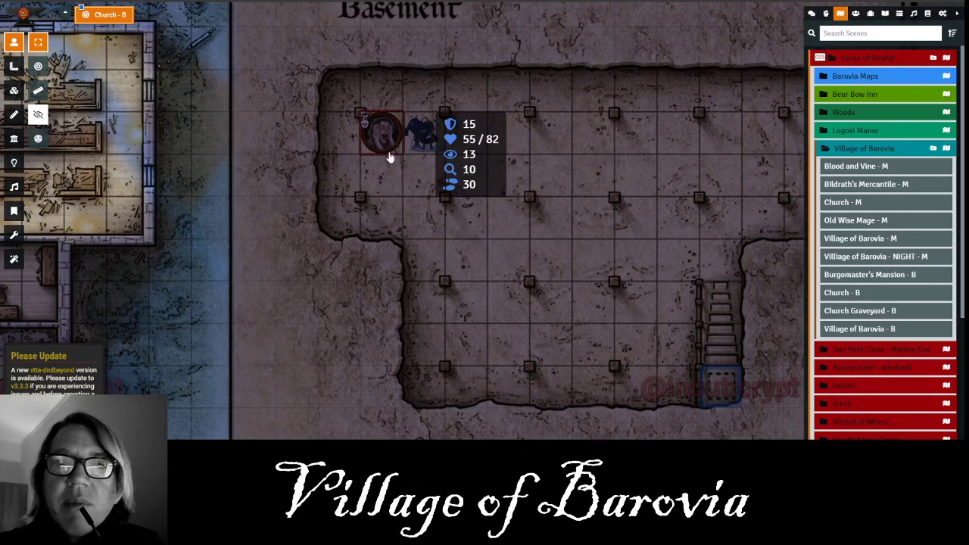
click(419, 145)
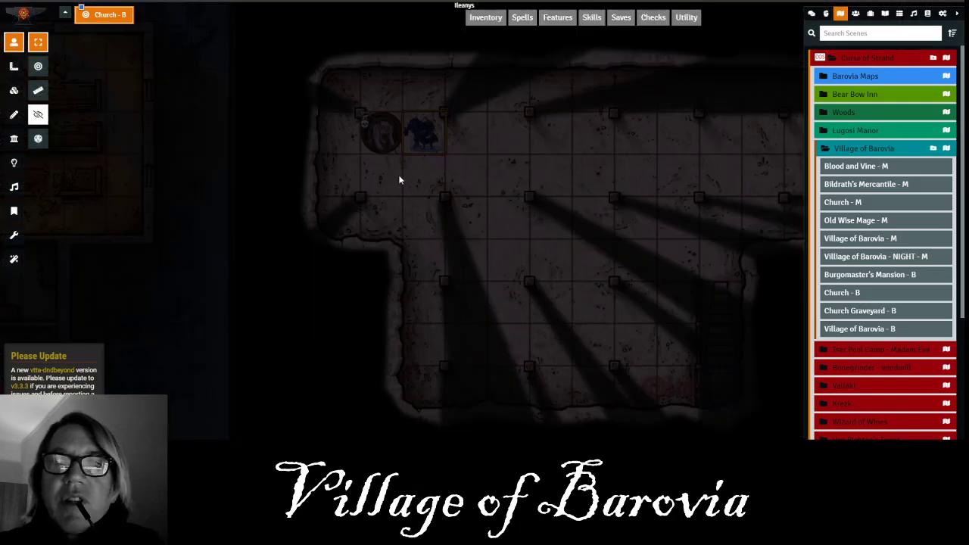
click(389, 151)
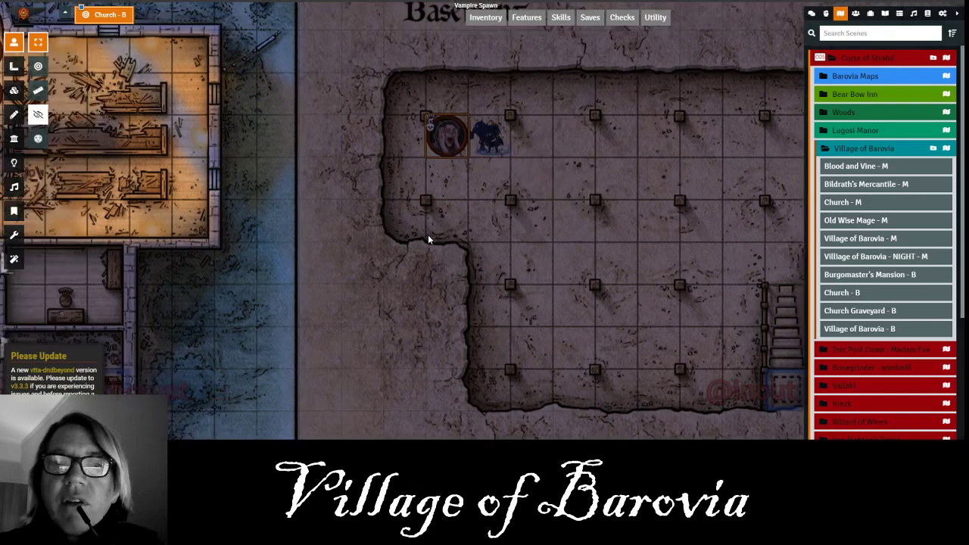
- Move the Fiannos token on the church's ground floor west to the broken pew, and deselect it
drag(428, 237, 510, 253)
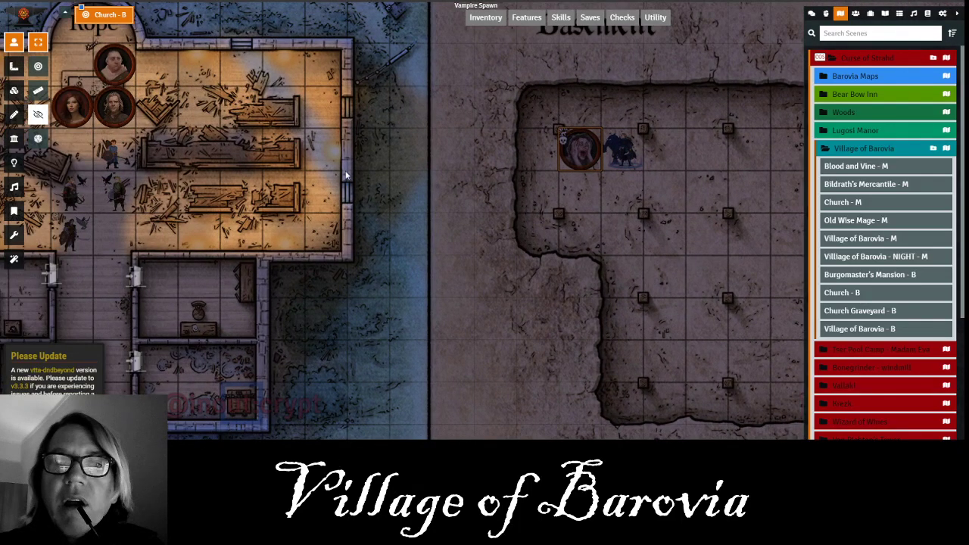
drag(313, 278, 521, 293)
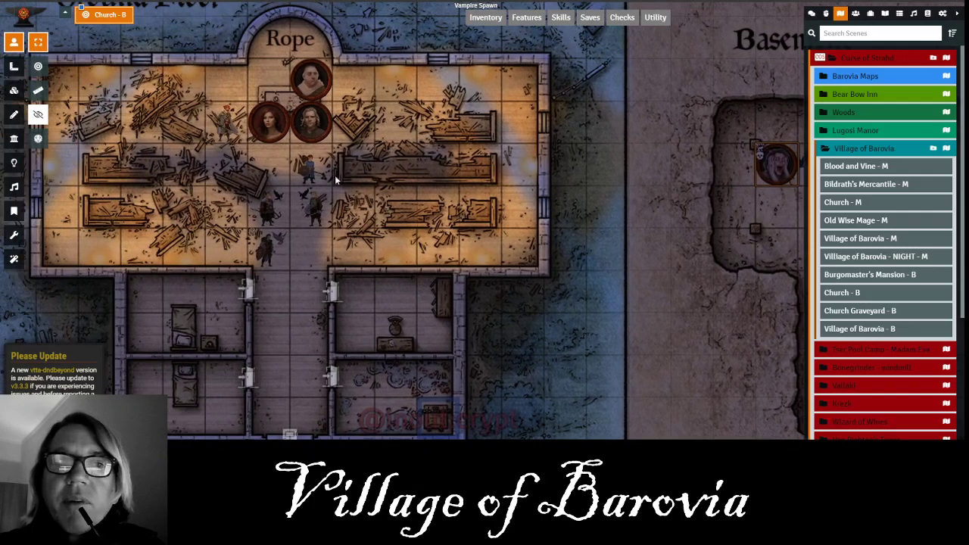
click(306, 171)
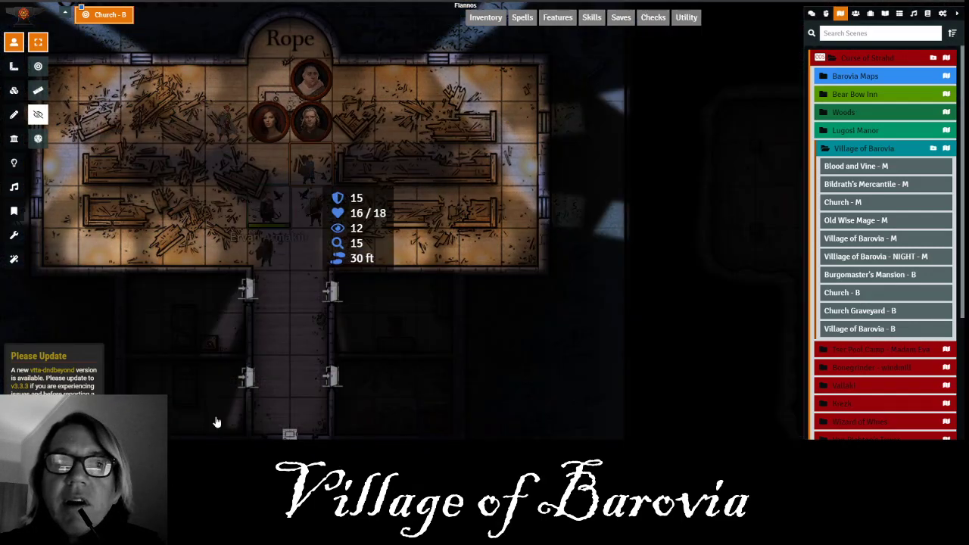
drag(409, 385, 585, 361)
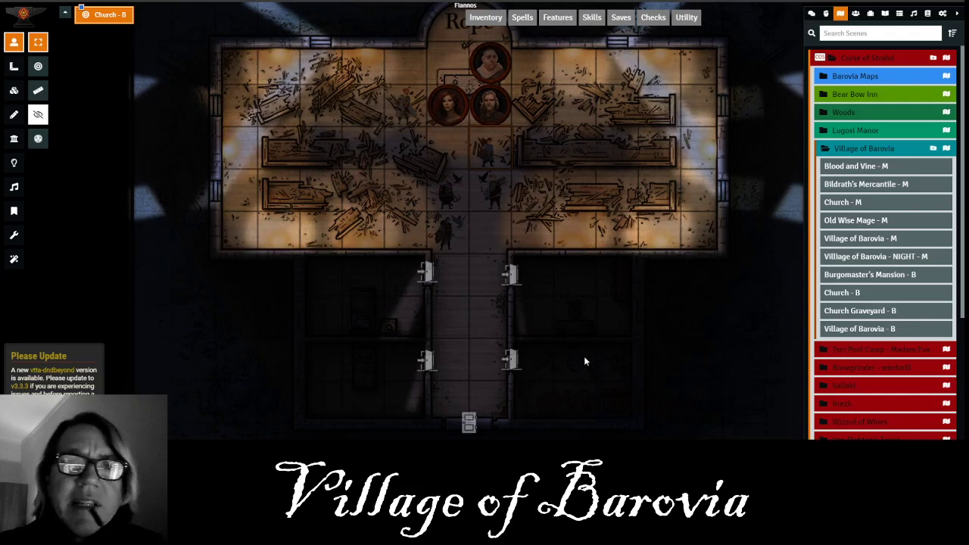
scroll(497, 340, down, 2)
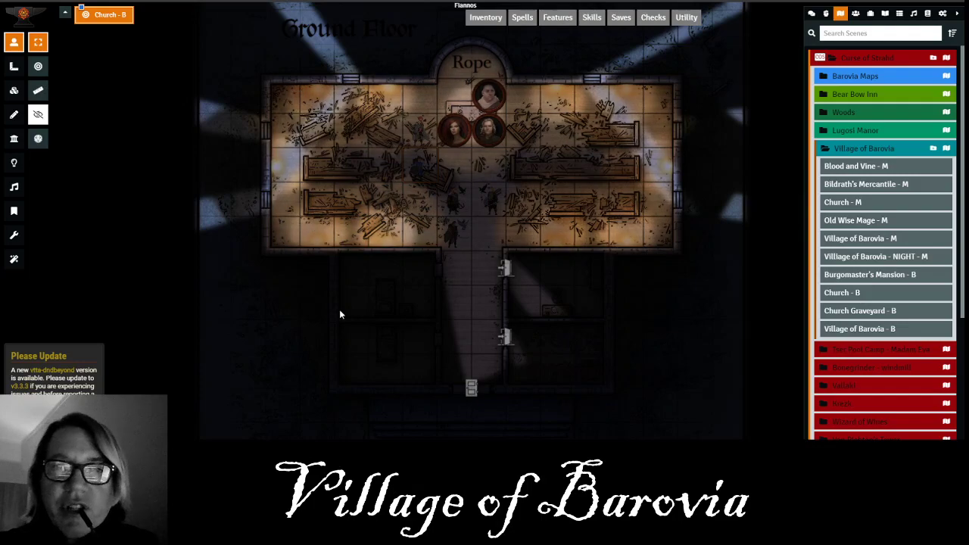
click(456, 266)
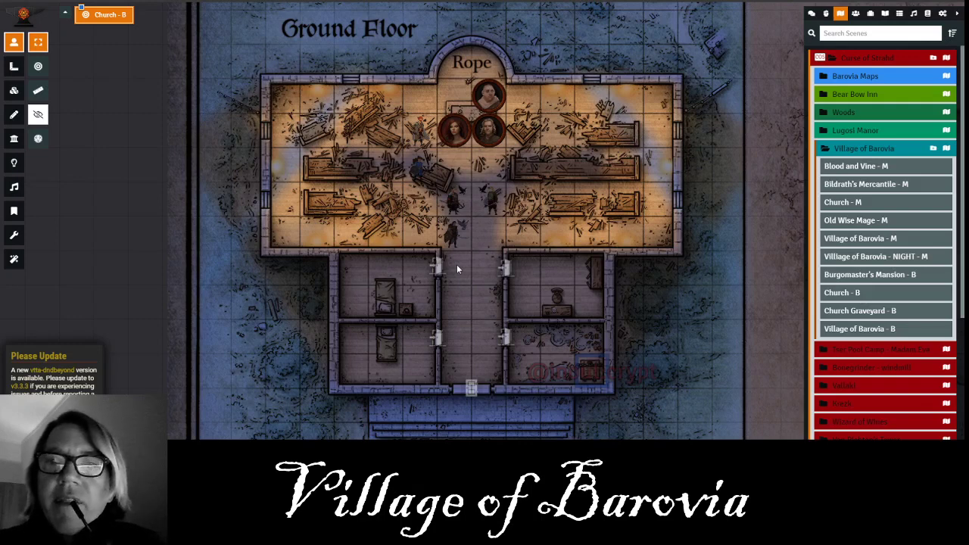
- Activate the Village of Barovia - B scene and bring the village map into view
right_click(851, 333)
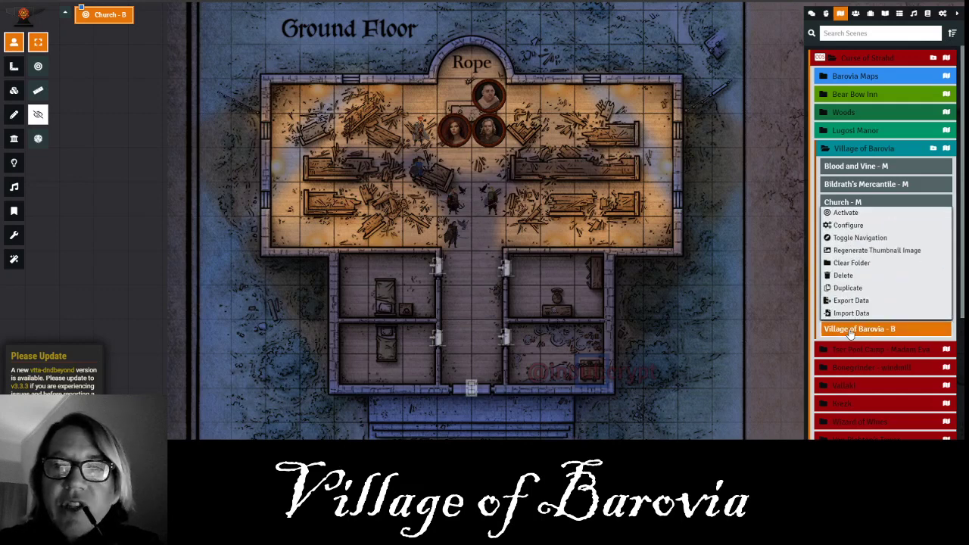
click(855, 214)
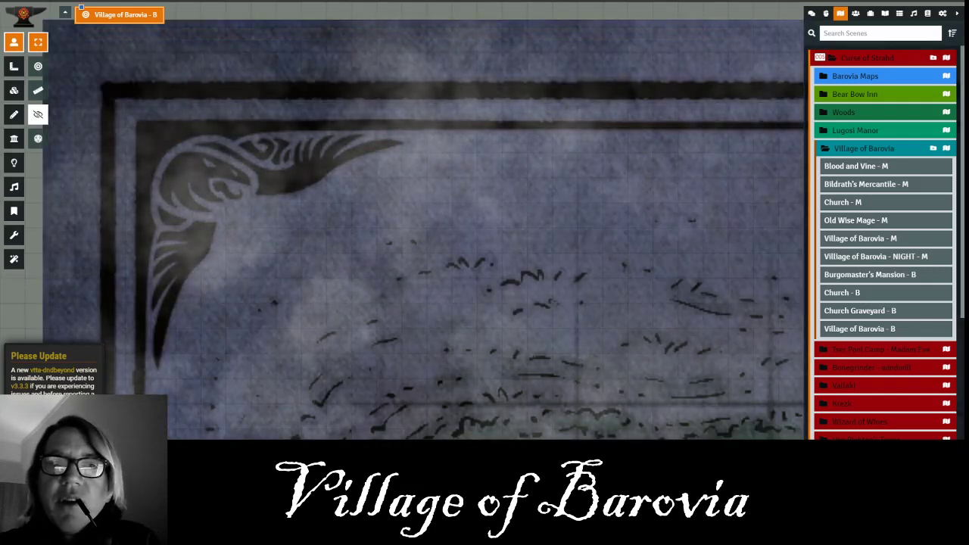
scroll(318, 176, down, 3)
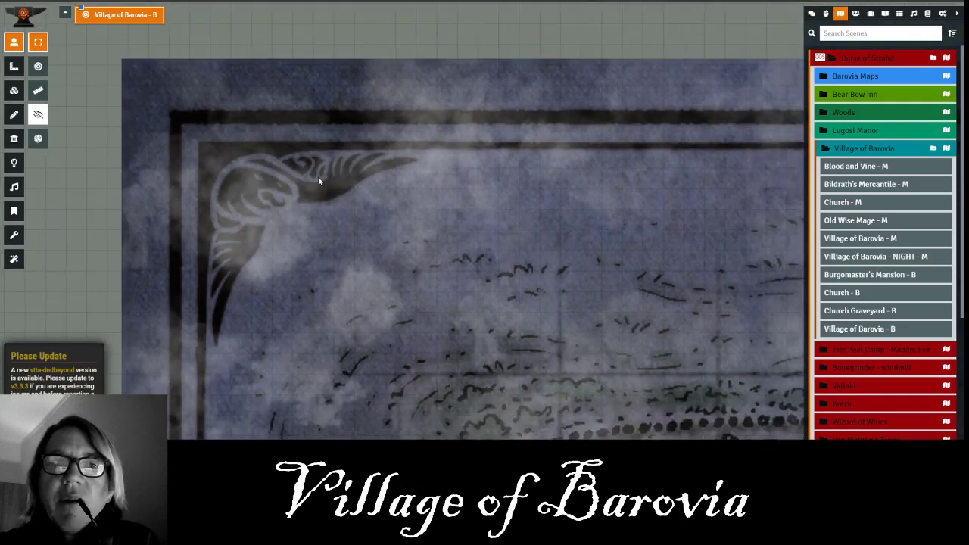
drag(459, 203, 417, 130)
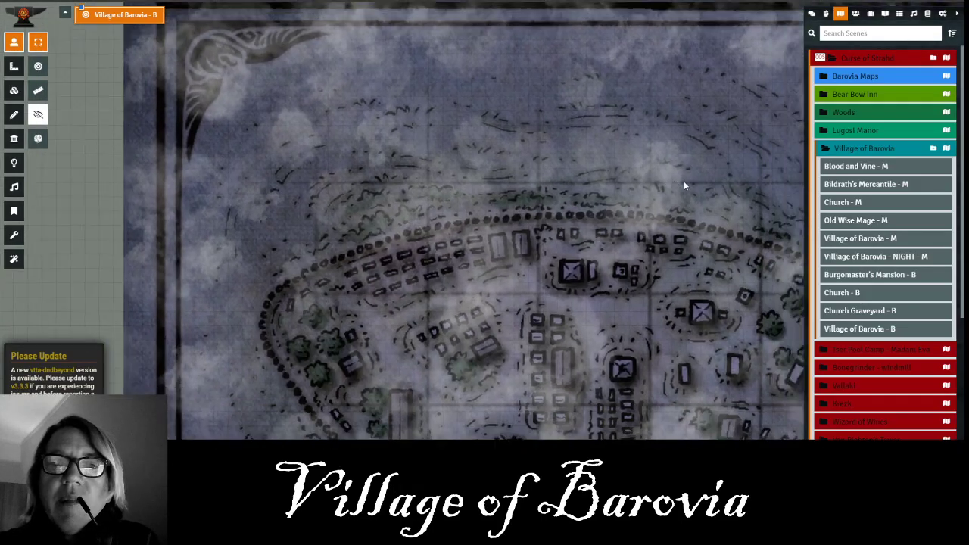
scroll(662, 193, down, 3)
scroll(663, 190, up, 5)
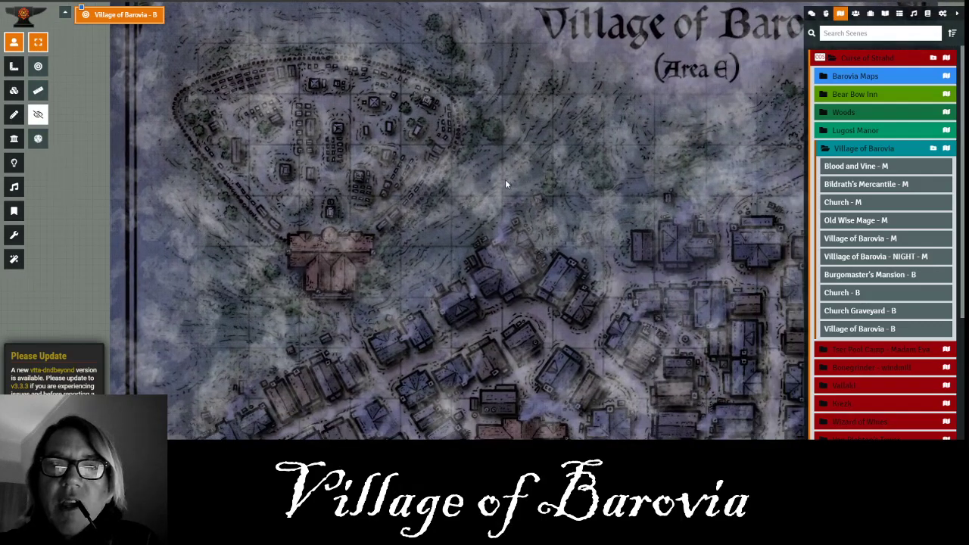
drag(505, 182, 498, 35)
scroll(594, 127, down, 8)
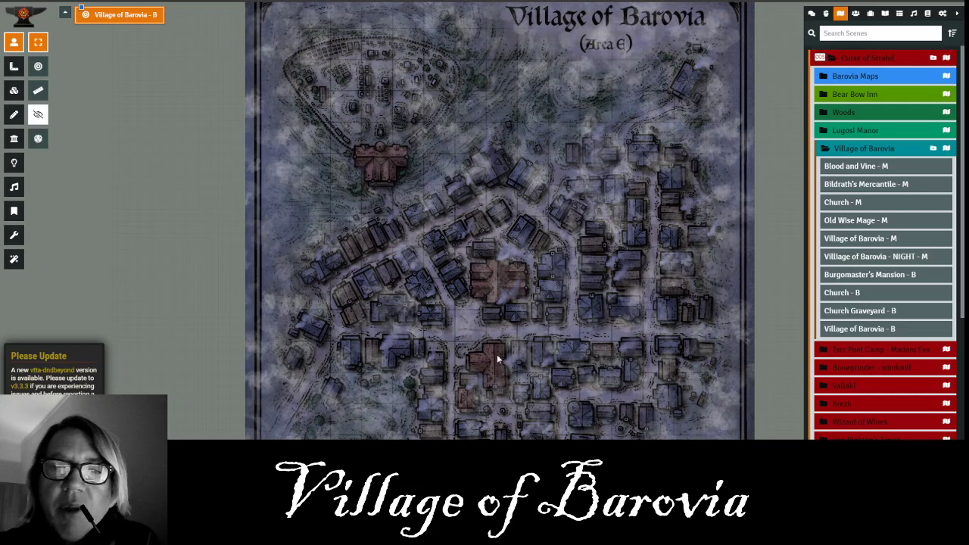
- Examine the southern half of the village map with its scale note, and the grid and buildings around the central crossroads
drag(458, 325, 458, 130)
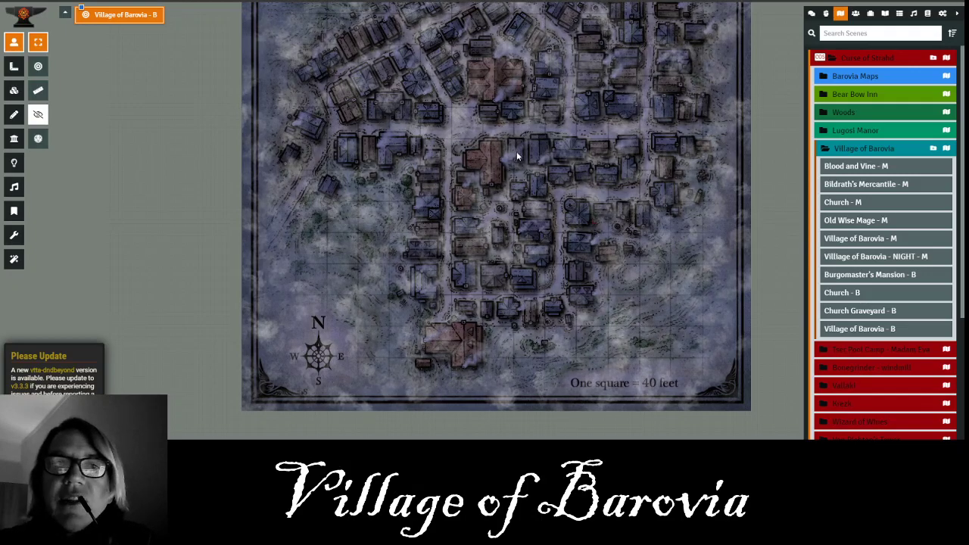
scroll(516, 152, up, 3)
scroll(564, 201, down, 5)
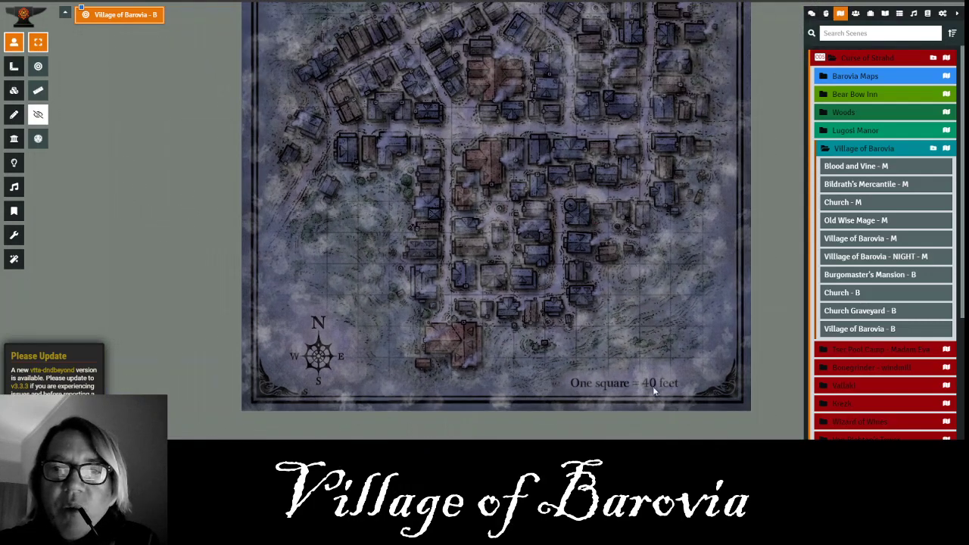
scroll(455, 147, up, 5)
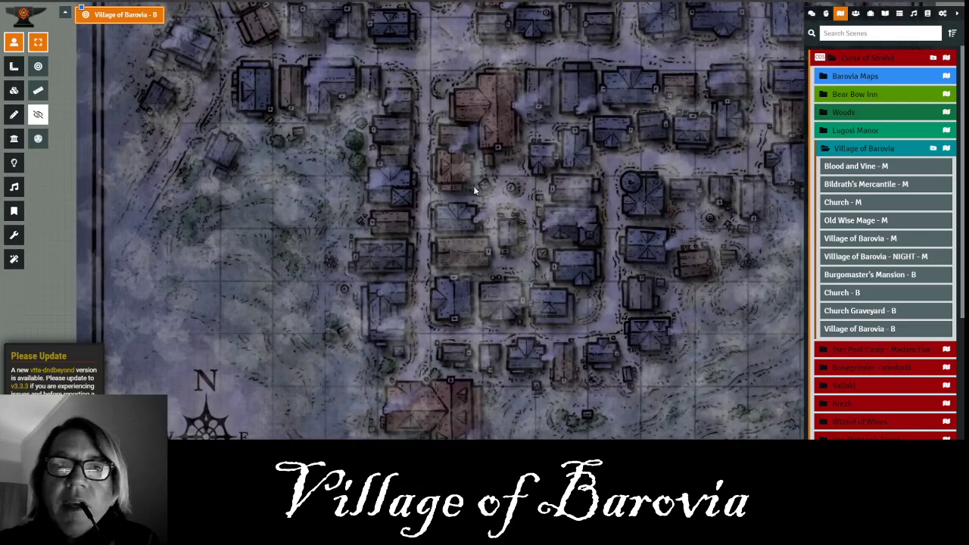
scroll(485, 235, up, 5)
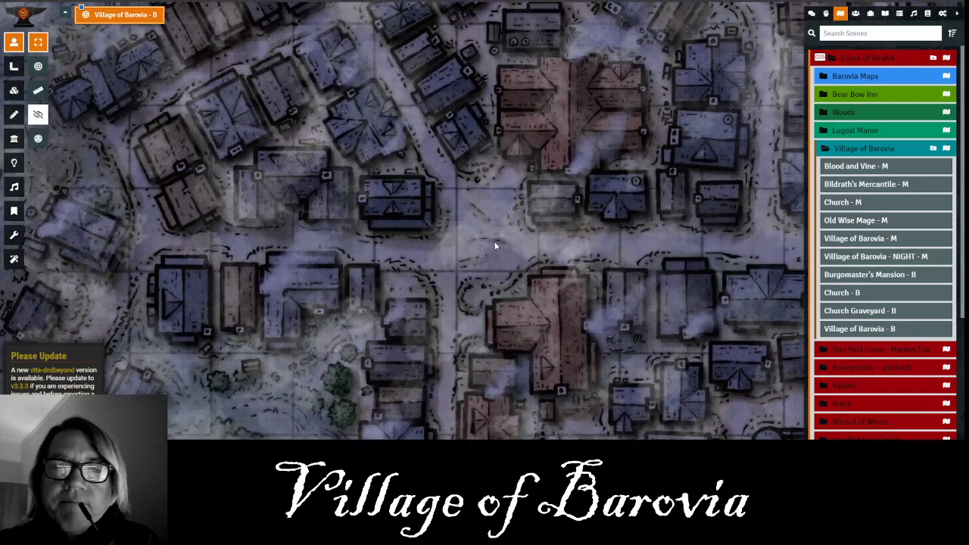
scroll(495, 246, up, 5)
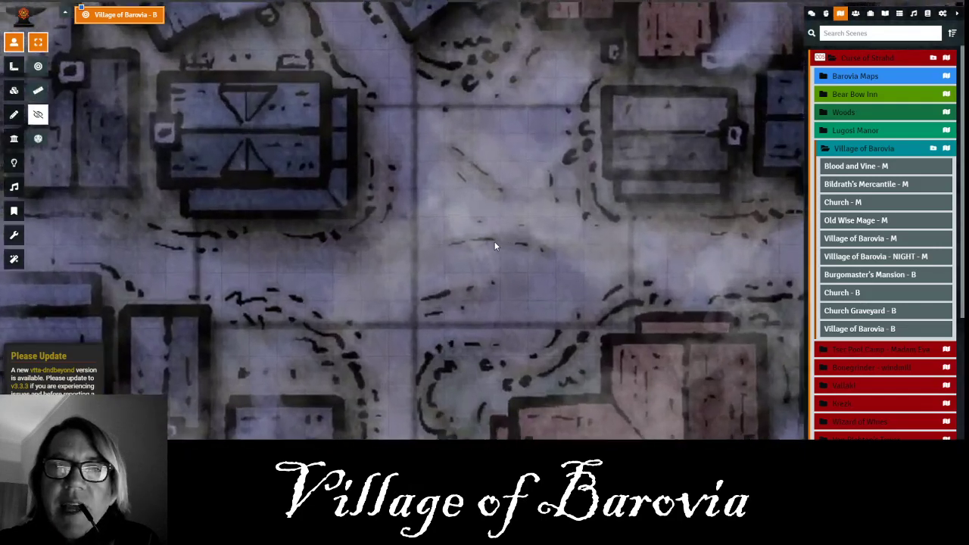
scroll(493, 244, up, 1)
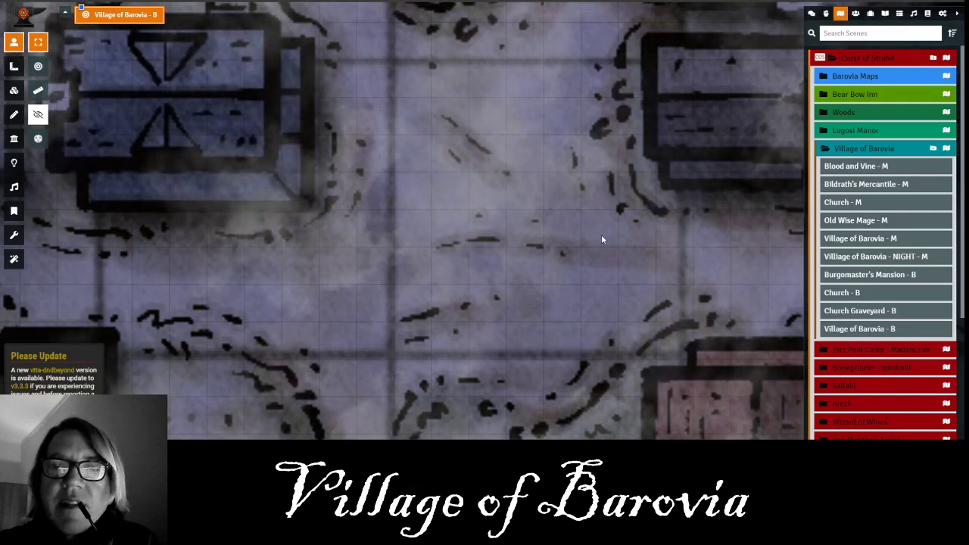
scroll(606, 240, down, 1)
scroll(607, 240, up, 1)
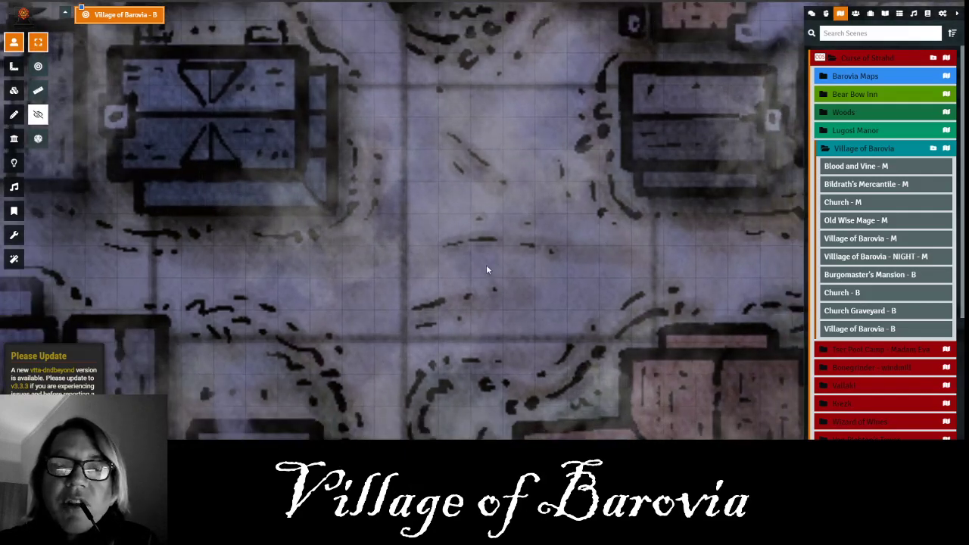
scroll(487, 270, up, 1)
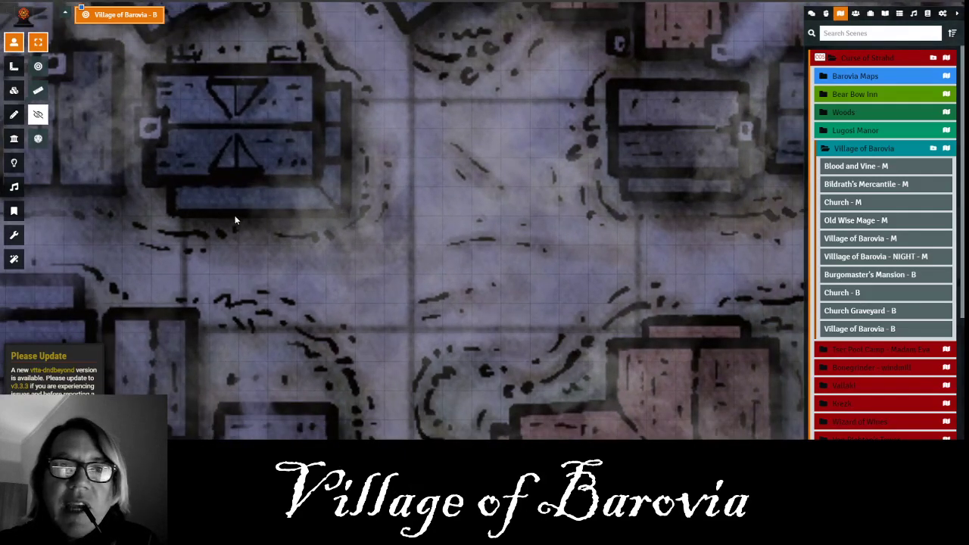
- Display the wall lines drawn around the buildings and survey them across the village
click(13, 140)
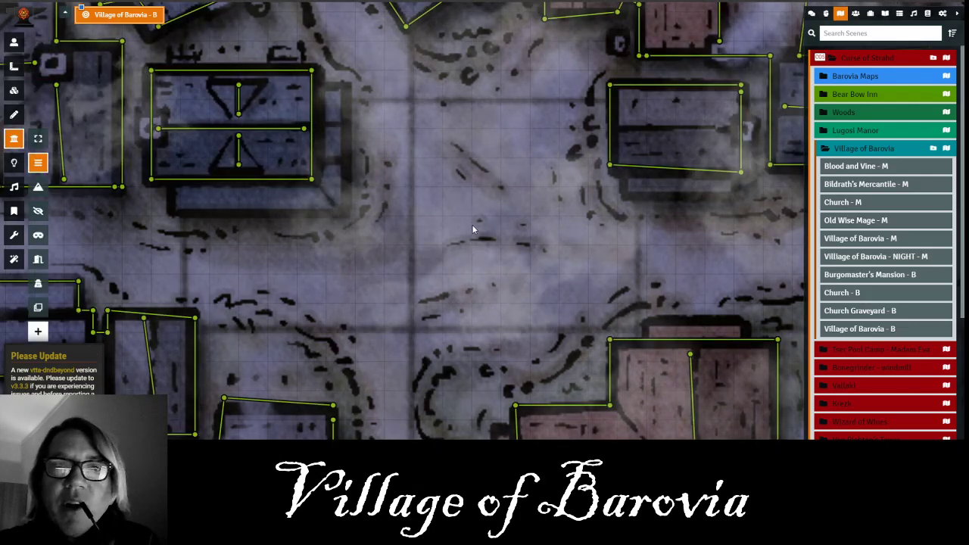
scroll(473, 230, down, 1)
scroll(473, 230, down, 4)
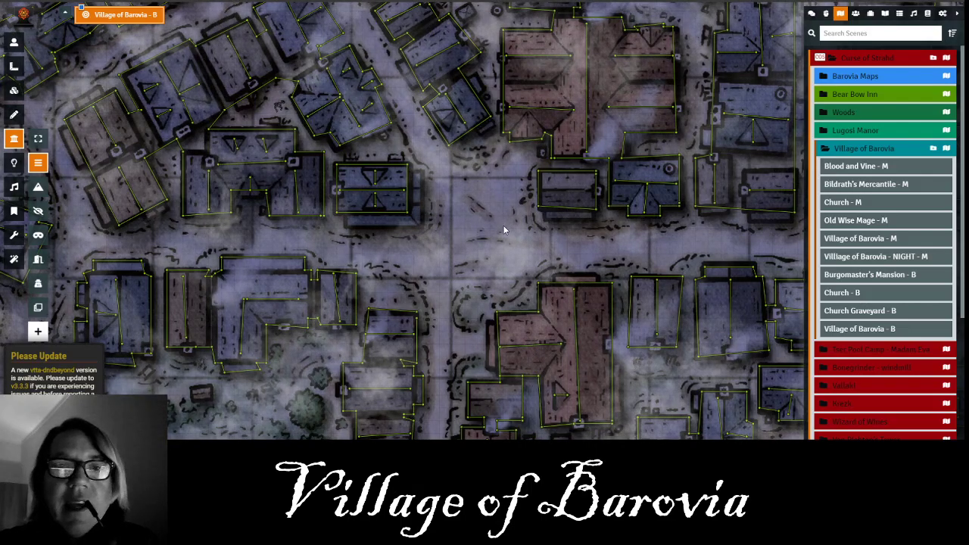
scroll(503, 225, up, 1)
scroll(503, 226, down, 1)
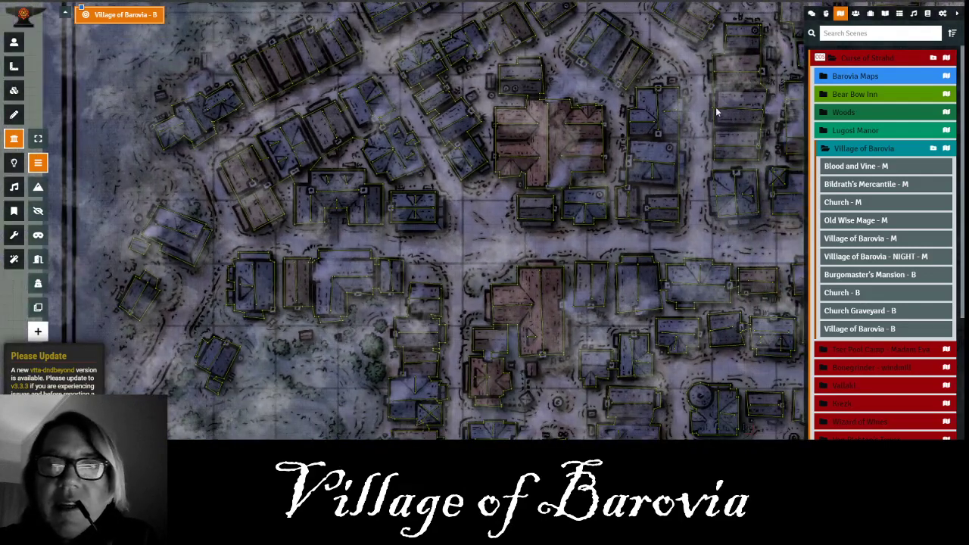
- Place the Fiannos actor as a token at the village's central crossroads
click(856, 13)
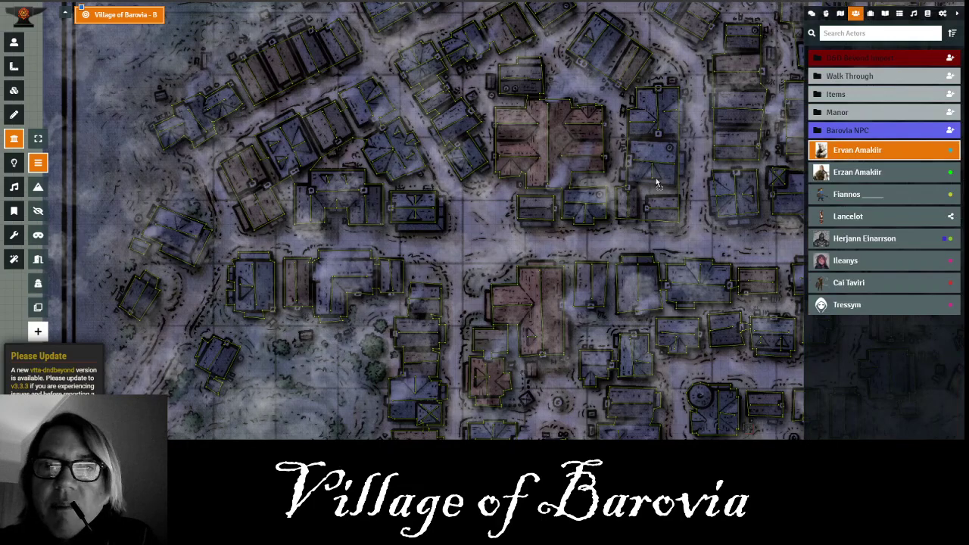
click(490, 214)
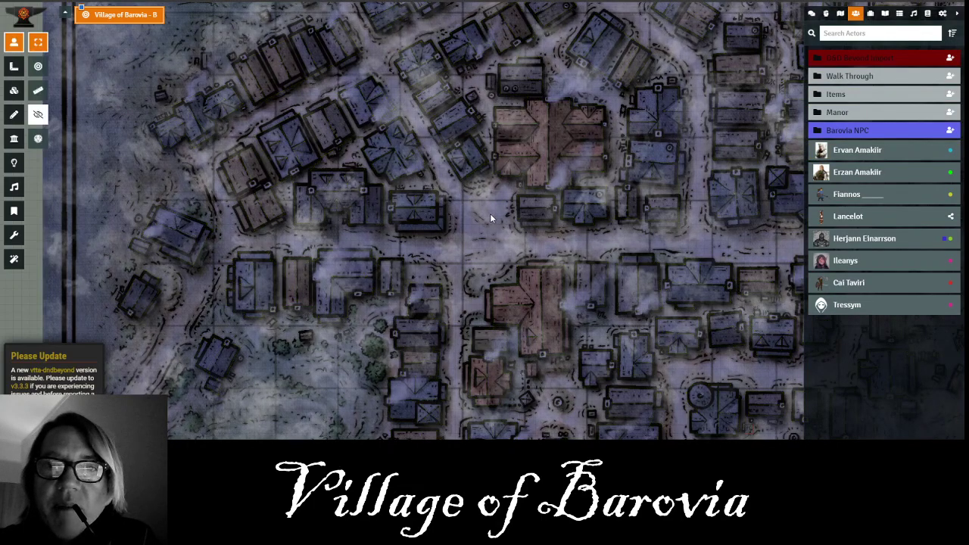
scroll(489, 226, up, 6)
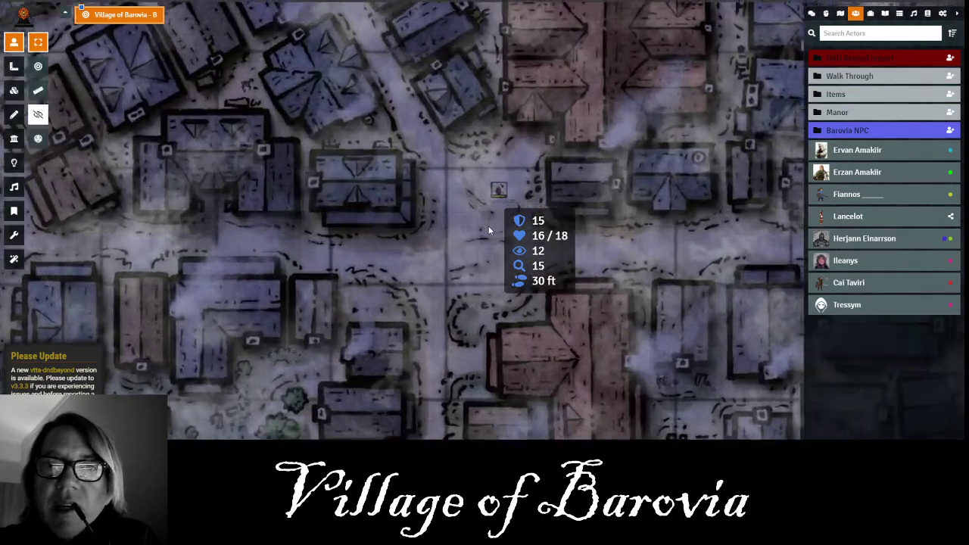
- Select the Ervan Armakiir token at the central crossroads and examine the area its vision reveals
scroll(489, 225, up, 4)
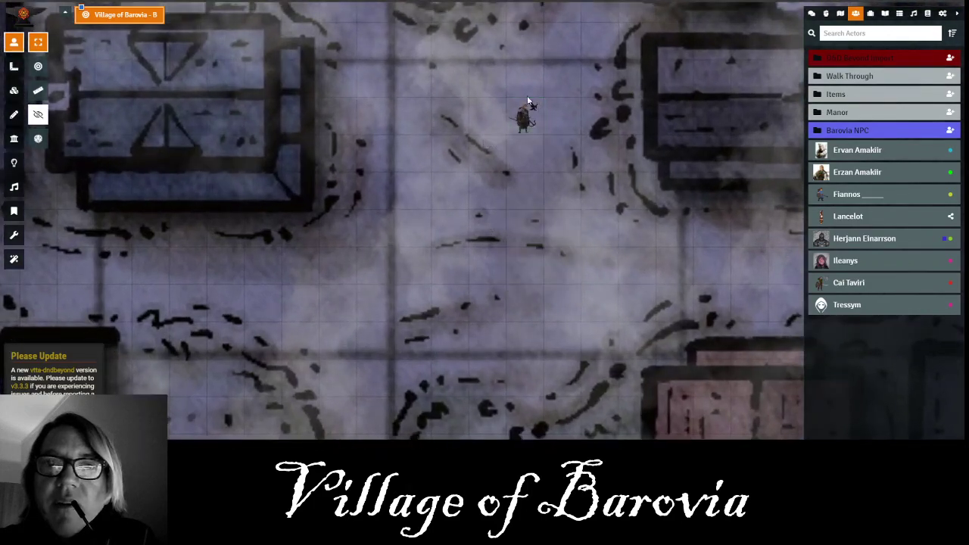
click(521, 119)
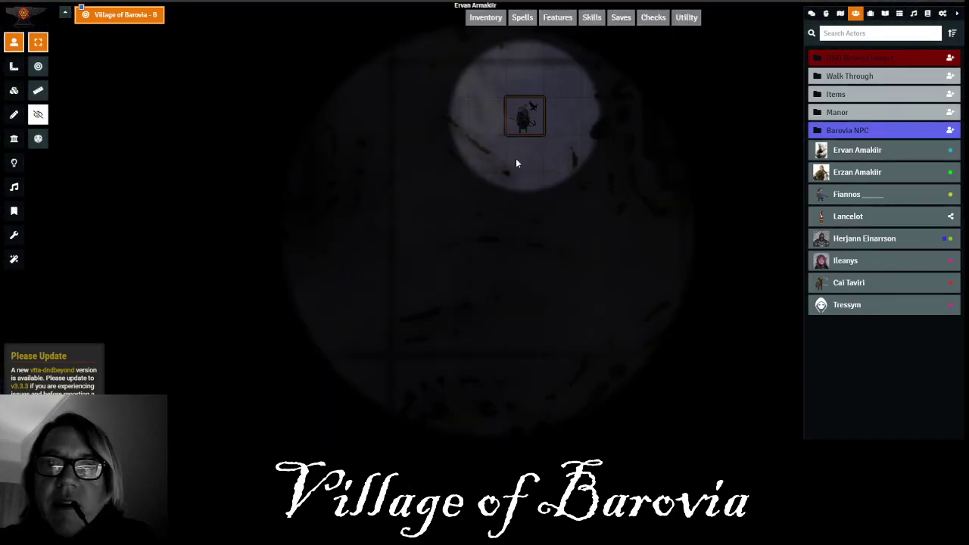
scroll(522, 163, up, 1)
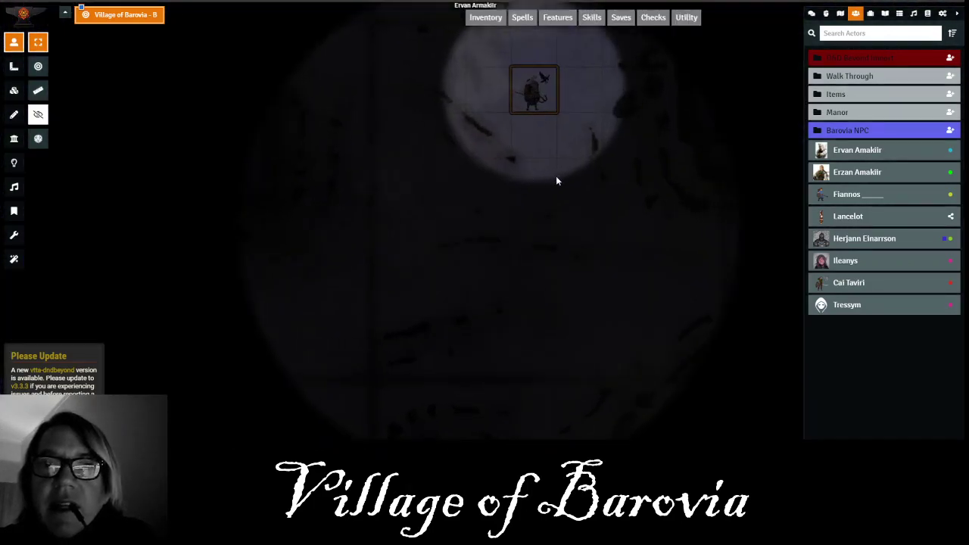
scroll(556, 177, up, 3)
drag(556, 176, 517, 277)
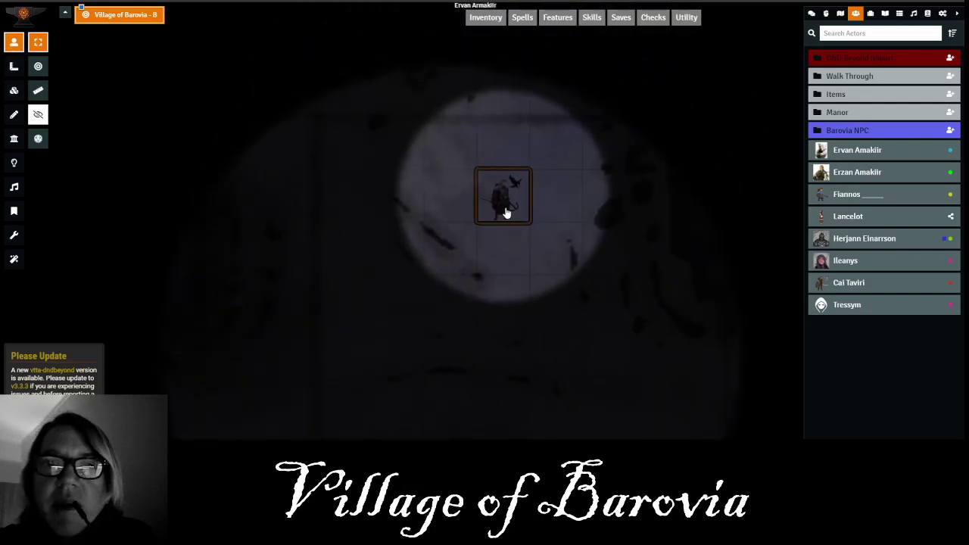
- Set the Ervan Armakiir token's dim vision to 120 and bright vision to 100, and update the token
right_click(506, 213)
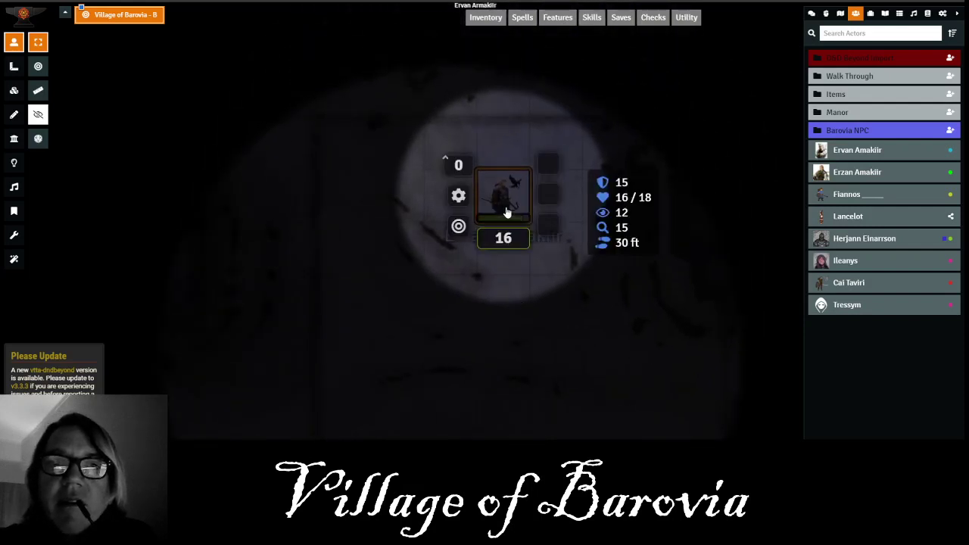
click(459, 197)
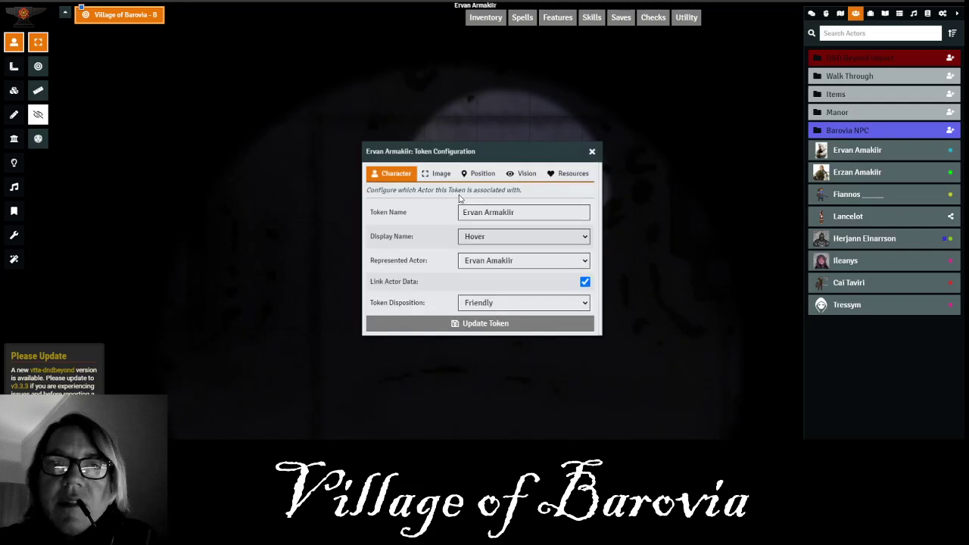
click(520, 173)
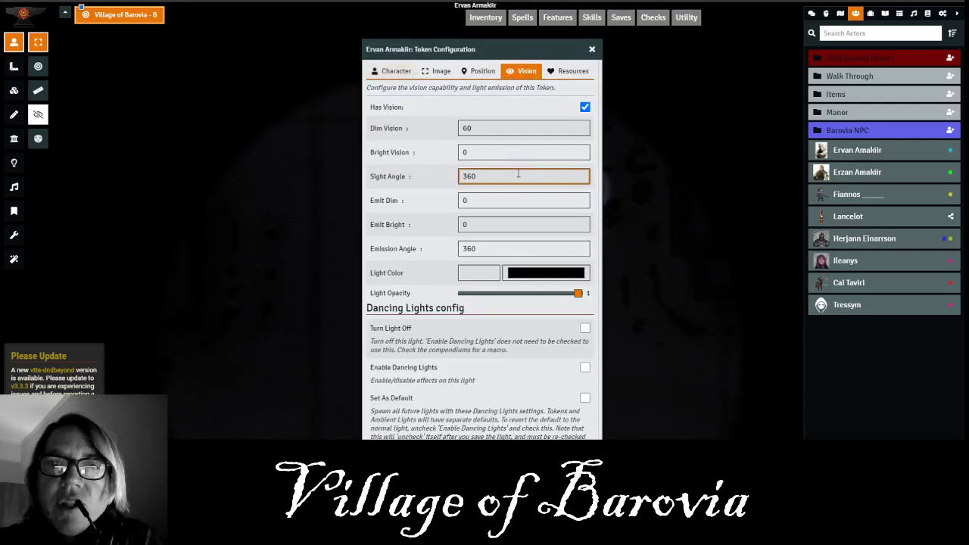
click(504, 128)
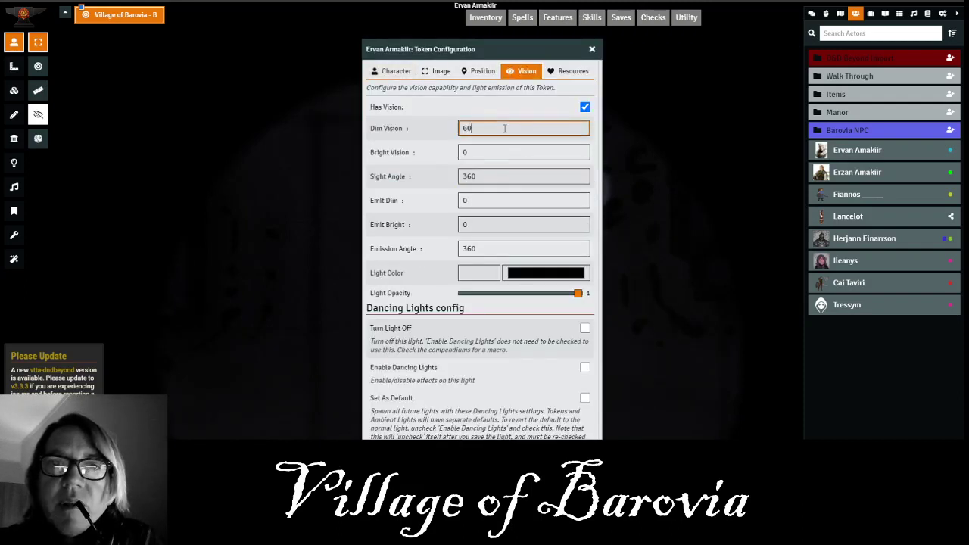
drag(461, 123, 424, 126)
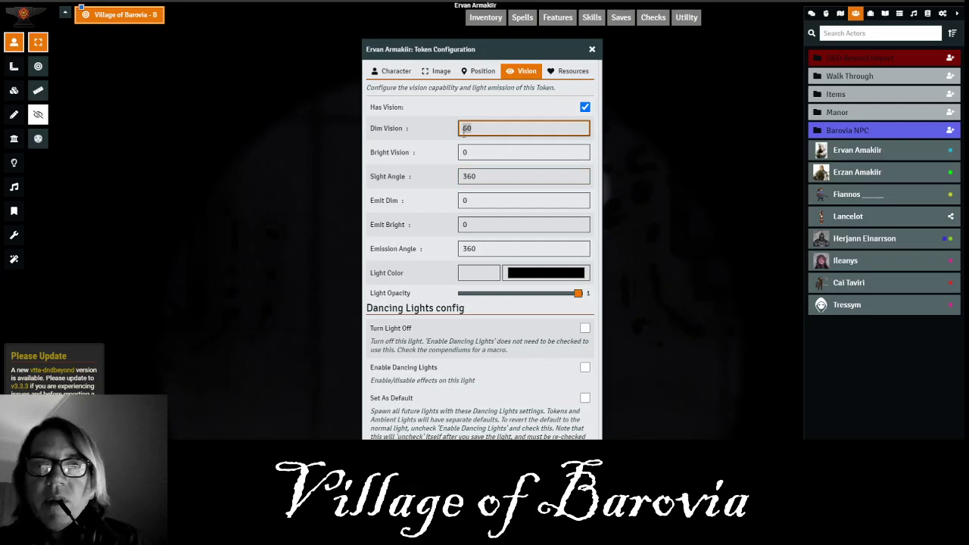
click(521, 154)
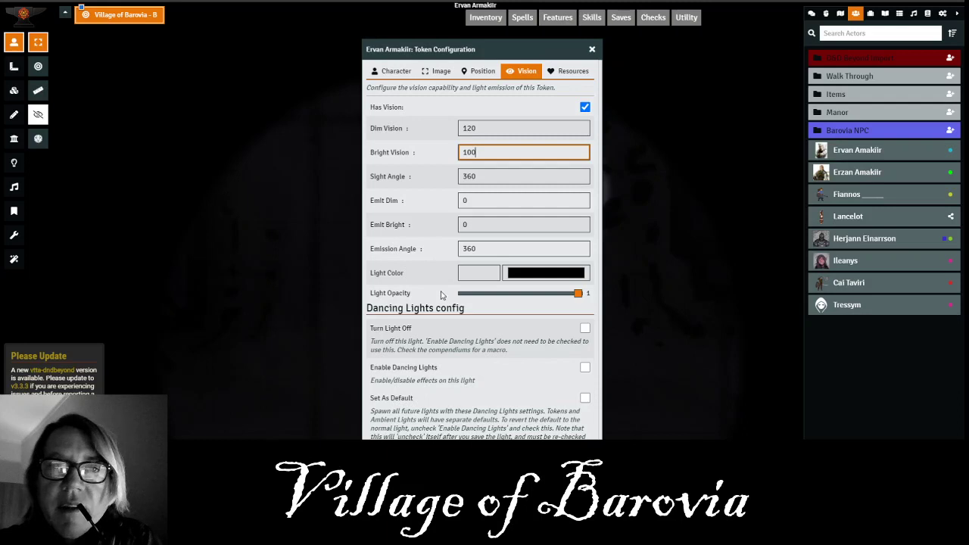
click(447, 364)
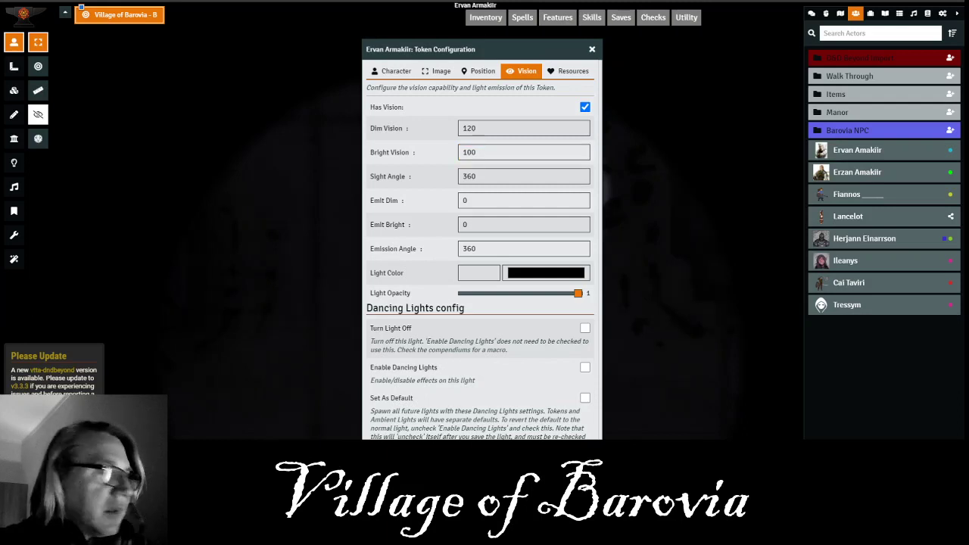
key(Return)
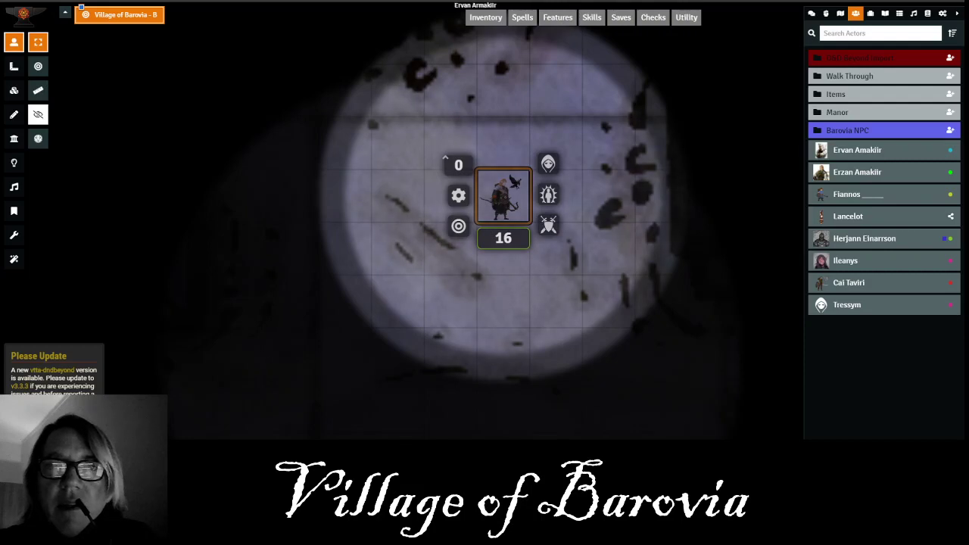
- Test the token's sight by moving it two squares east toward the building and back
key(Right)
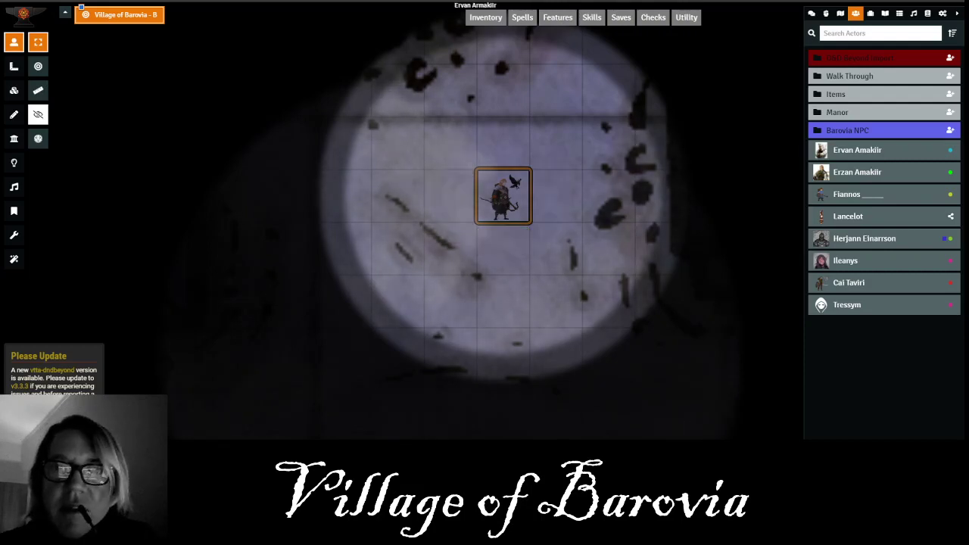
key(Right)
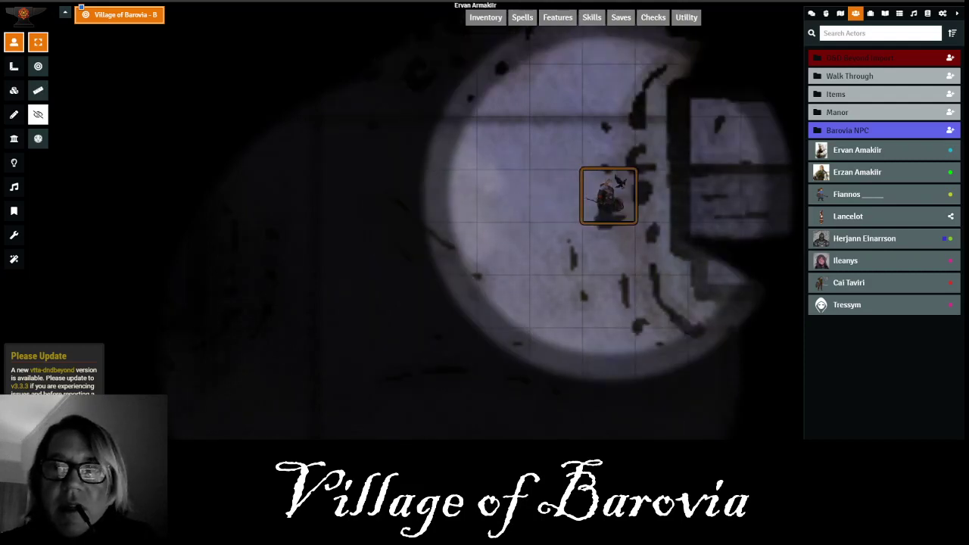
key(Right)
key(Left)
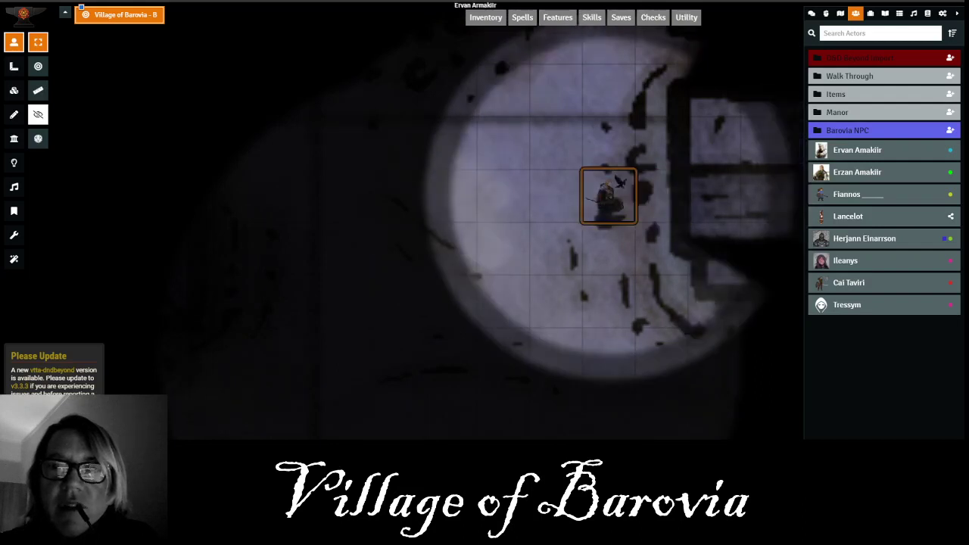
key(Left)
key(Left)
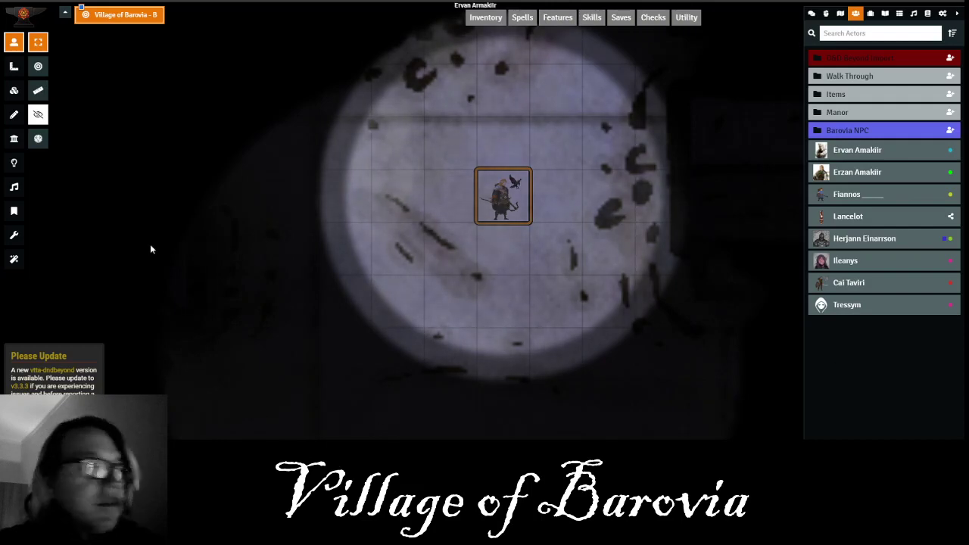
- Set both the dim vision and the bright vision of the Ervan Armakiir token to 500 and update the token
right_click(502, 198)
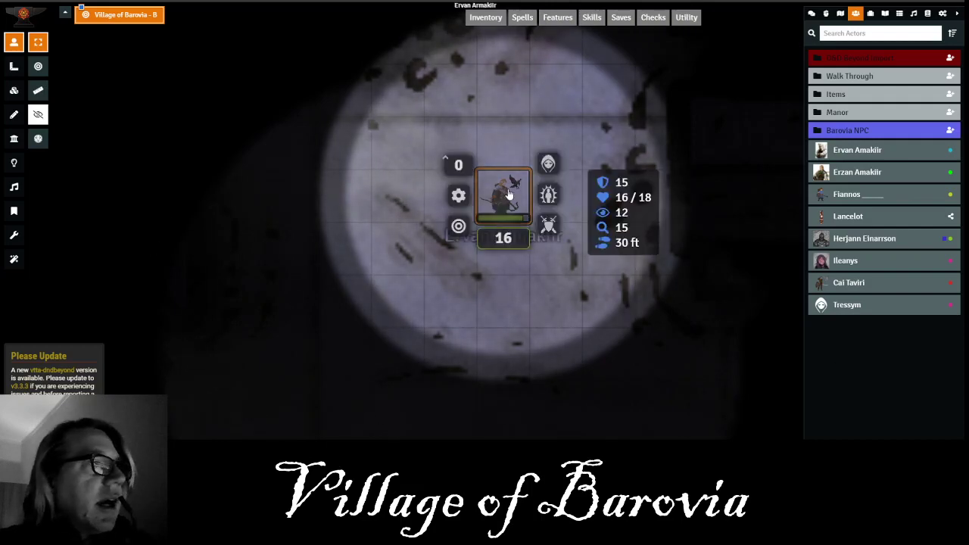
click(458, 195)
click(463, 128)
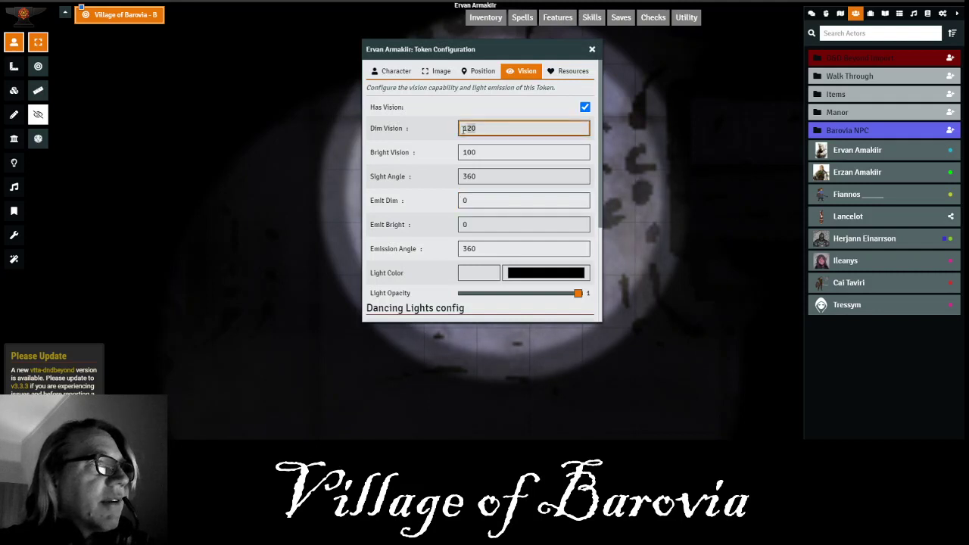
double_click(464, 129)
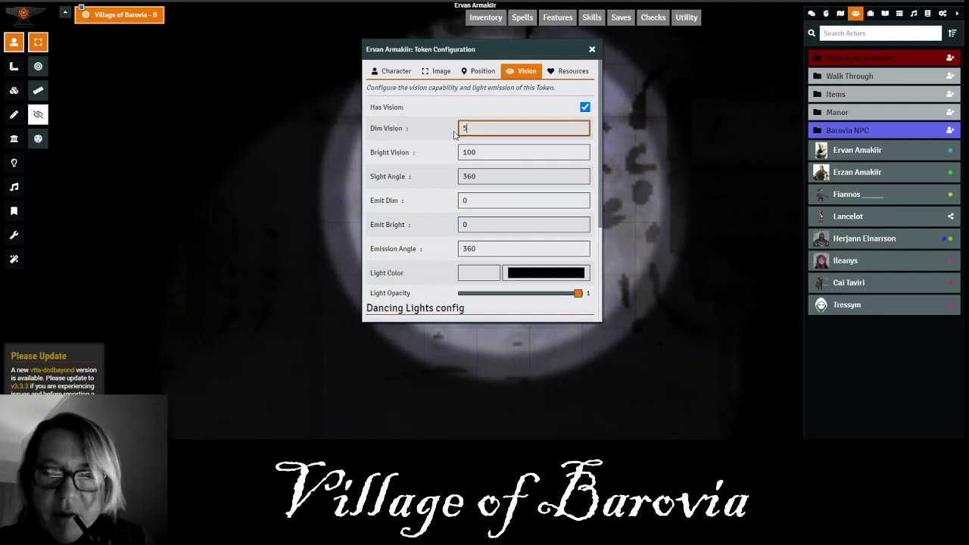
key(Tab)
text(50)
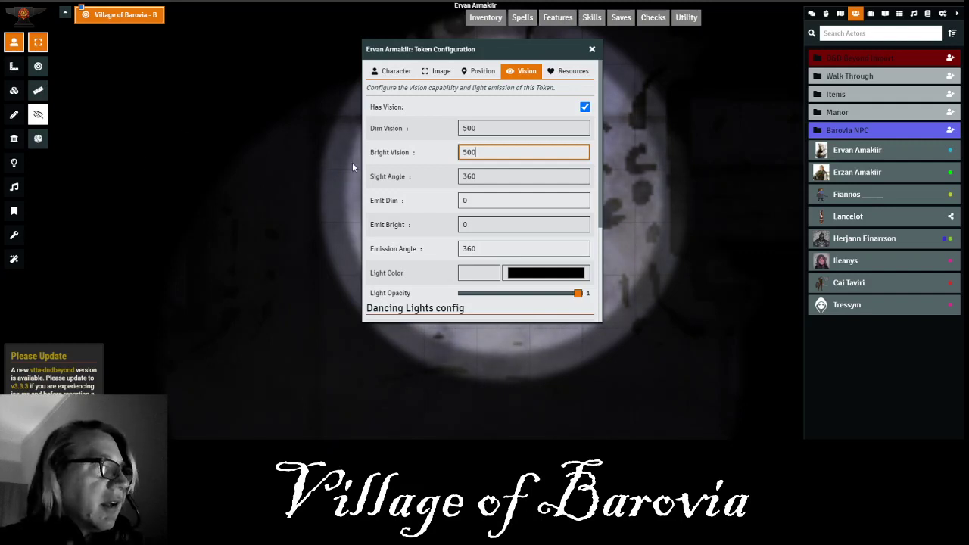
text(0)
scroll(455, 227, down, 3)
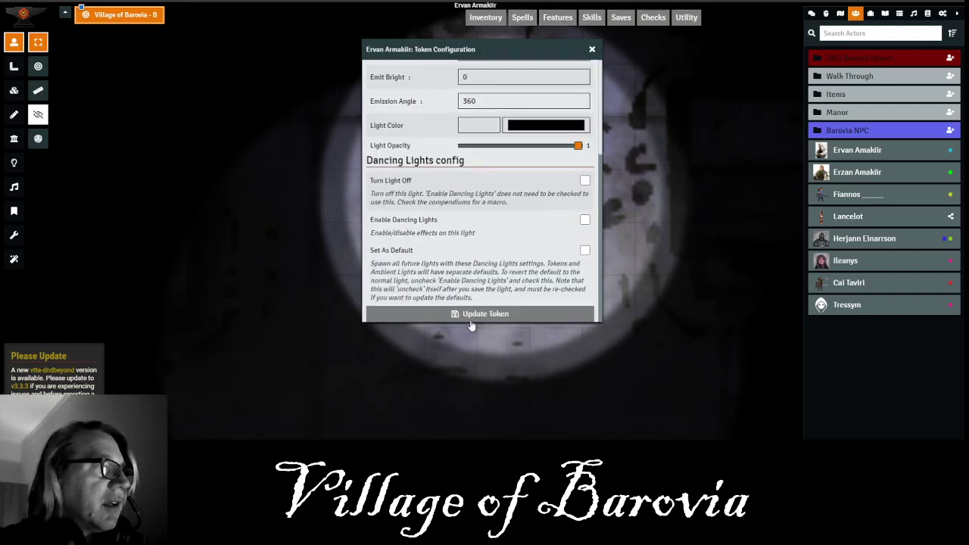
click(471, 313)
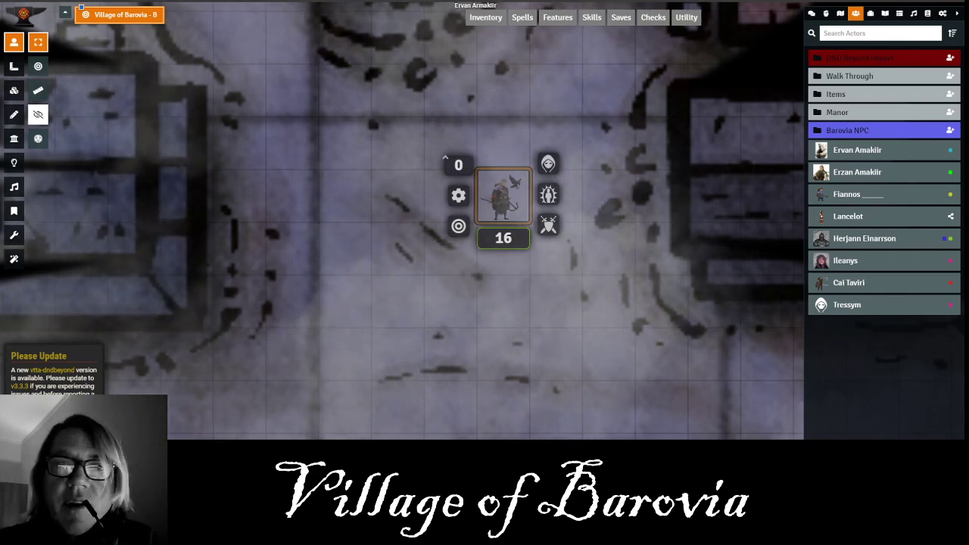
- Walk the Ervan Armakiir token slightly north-west, then down to the southern side of the crossroads to show its vision, and deselect it
scroll(285, 307, down, 5)
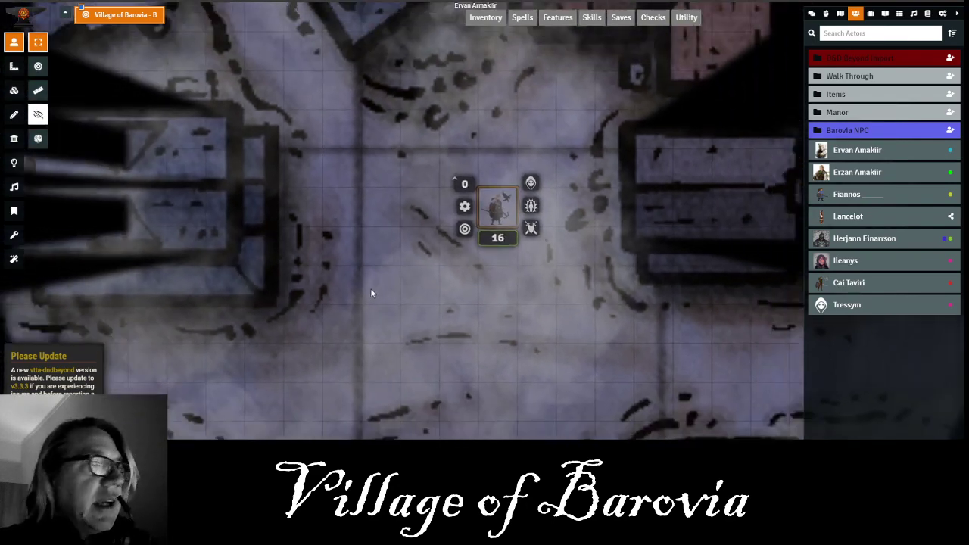
scroll(371, 294, down, 6)
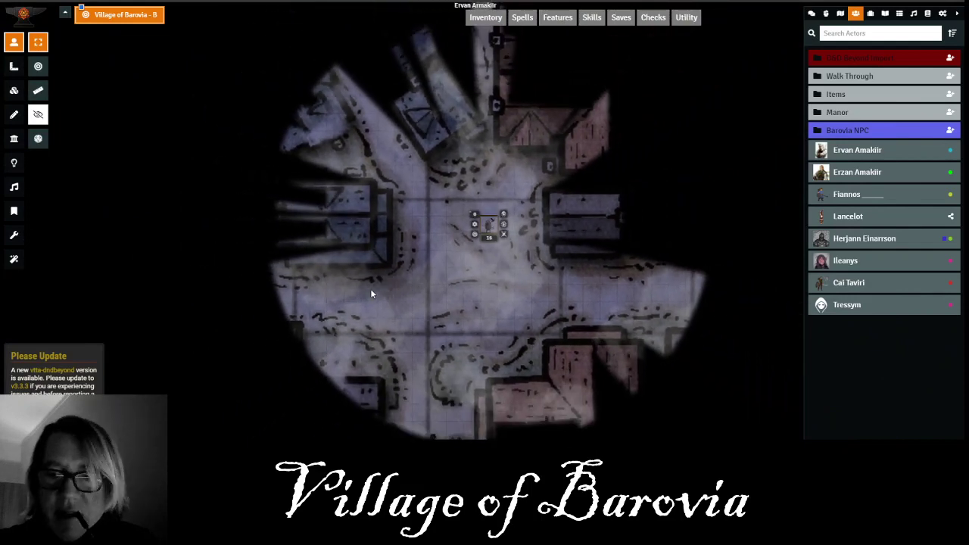
key(Up)
key(Up)
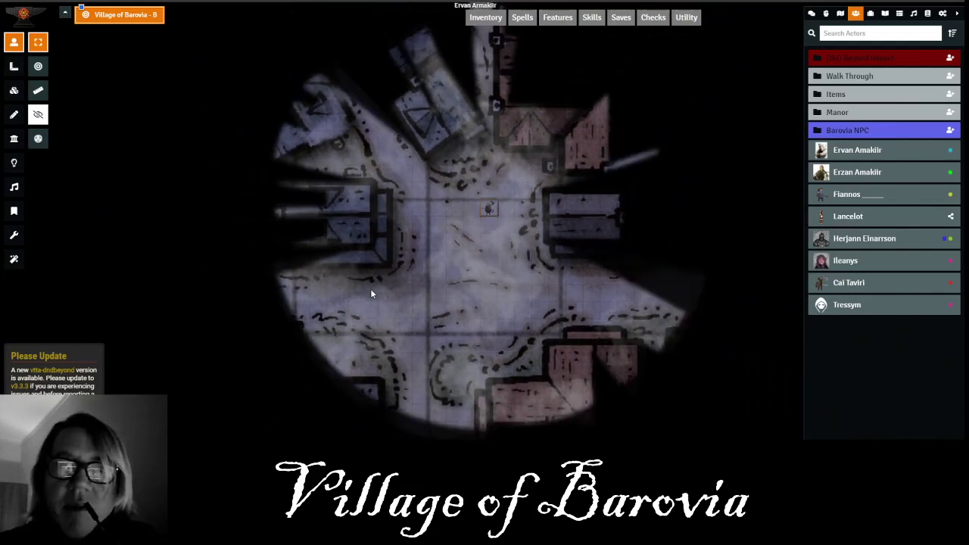
key(Left)
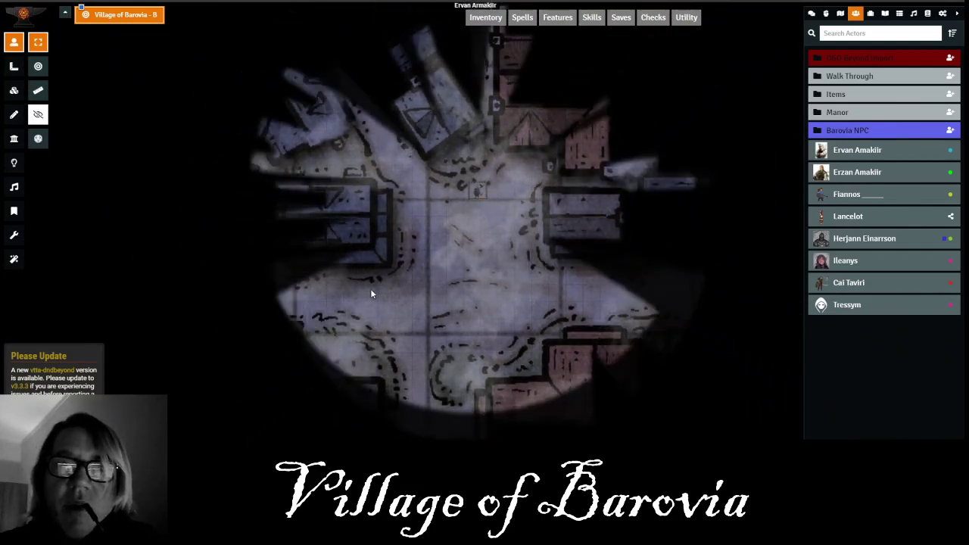
key(Down)
key(Down)
key(Down)
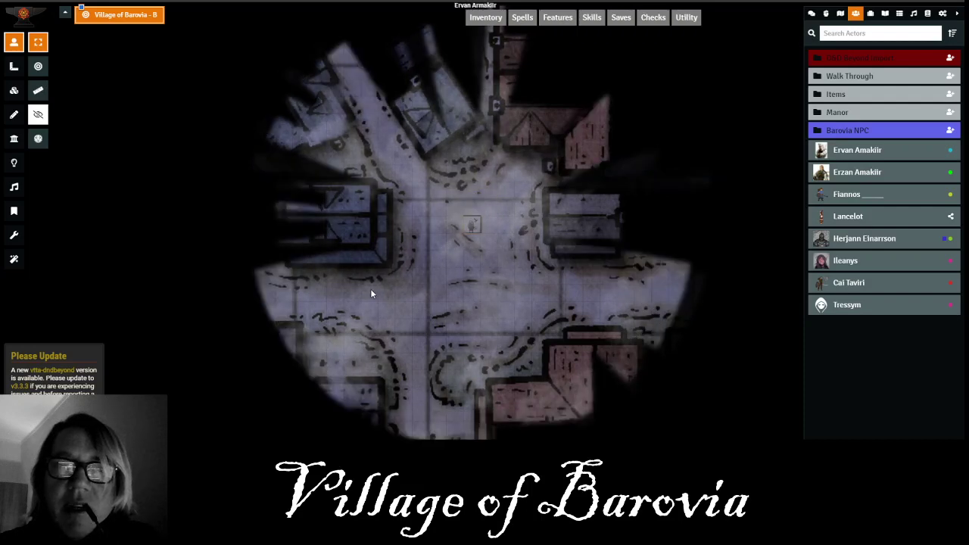
key(Down)
key(Down)
key(Down)
key(Down)
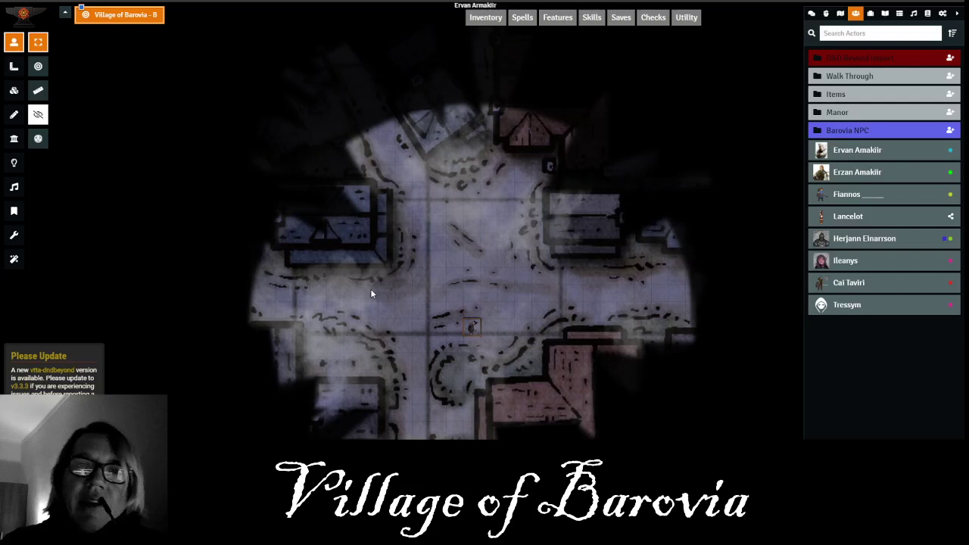
click(388, 298)
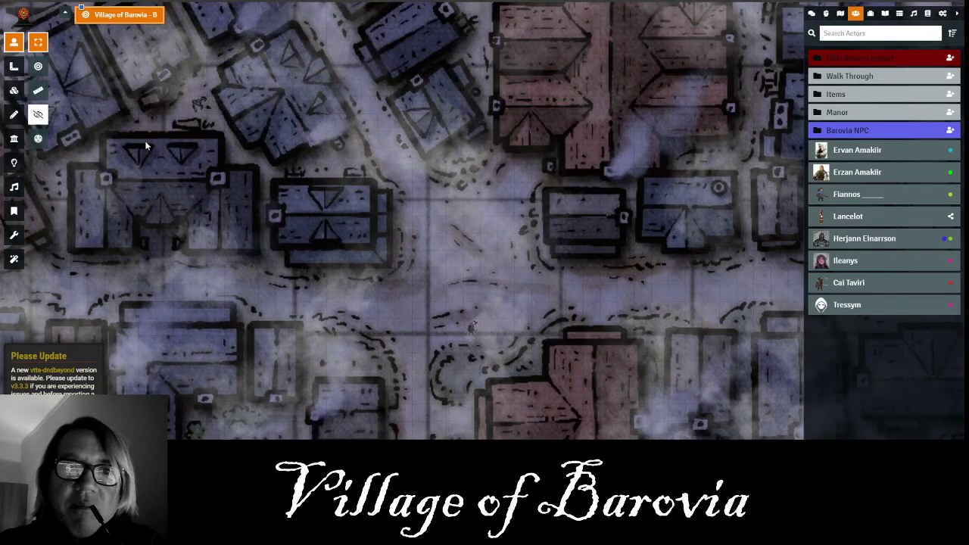
- Select the Zombie token in the alley between the buildings north-west of the crossroads and view its stats
drag(147, 144, 354, 335)
scroll(366, 306, up, 4)
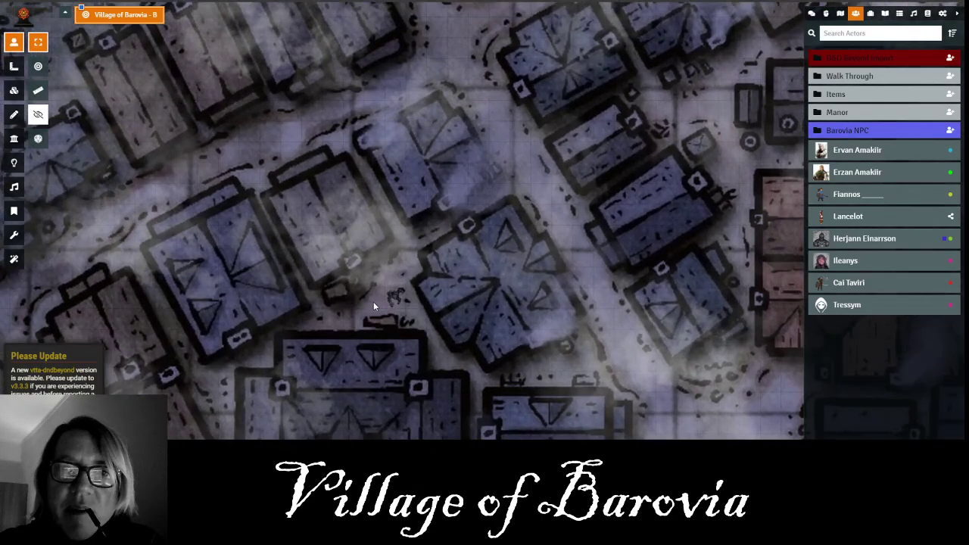
scroll(373, 303, up, 3)
click(374, 313)
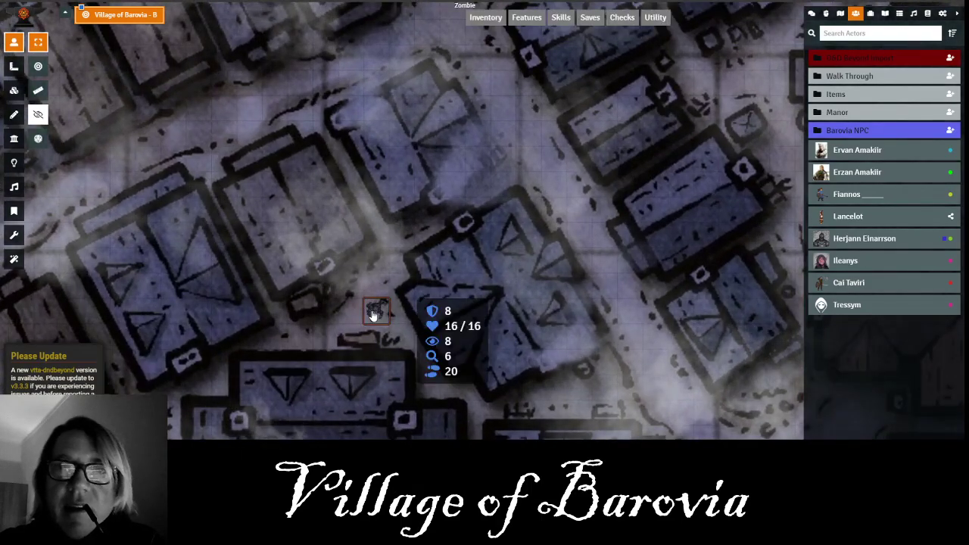
- Survey the whole village map and display the campaign's list of scenes
scroll(531, 261, down, 5)
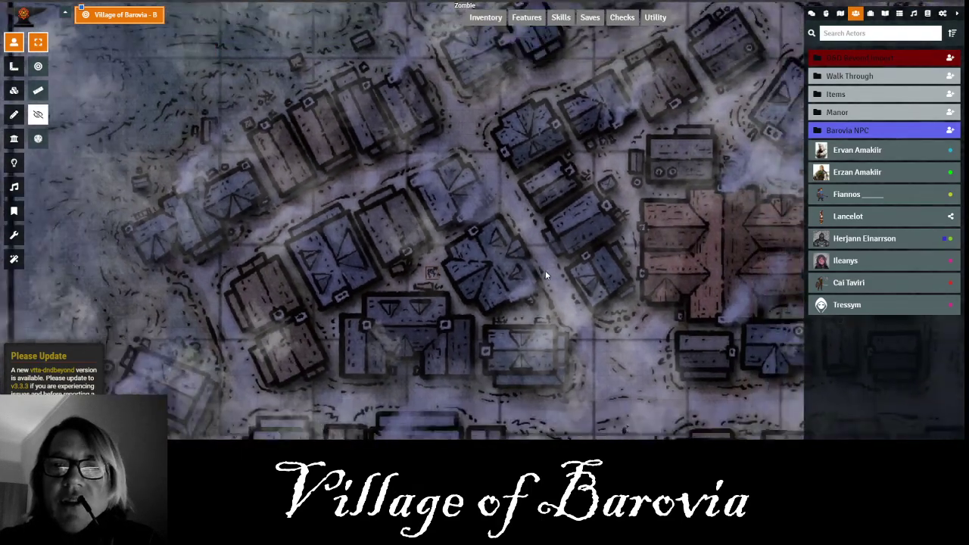
scroll(545, 274, down, 5)
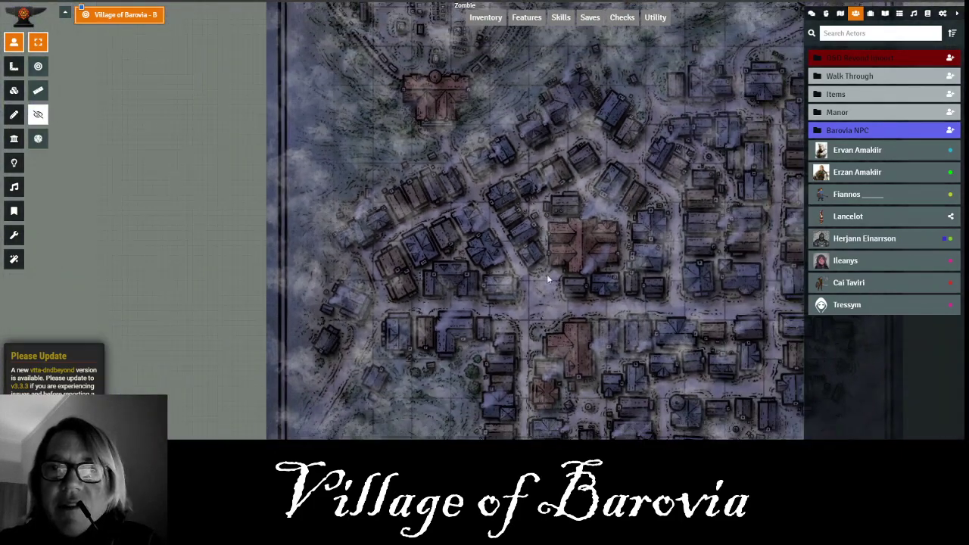
drag(669, 278, 572, 205)
scroll(499, 257, down, 3)
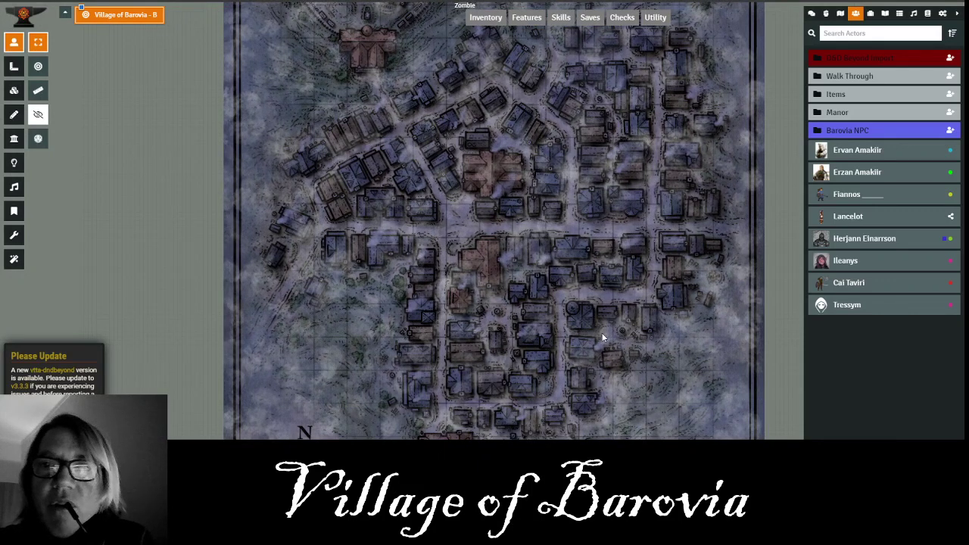
click(842, 14)
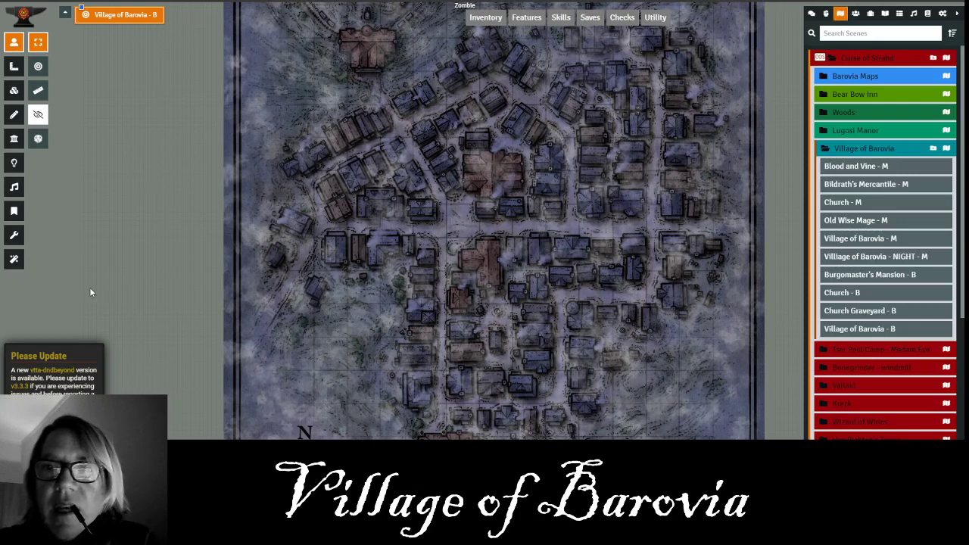
- Activate the Church Graveyard - B scene and survey the graveyard down to the church
right_click(850, 318)
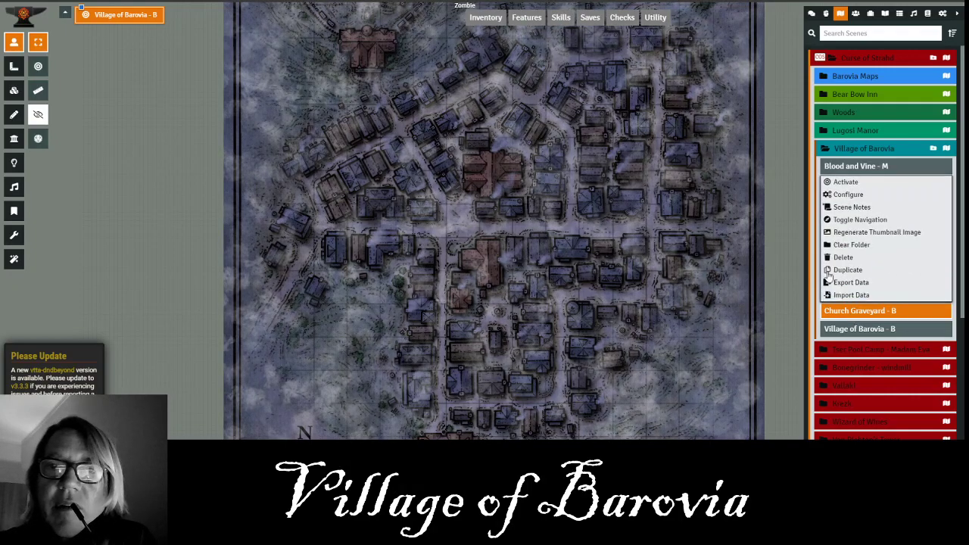
click(837, 183)
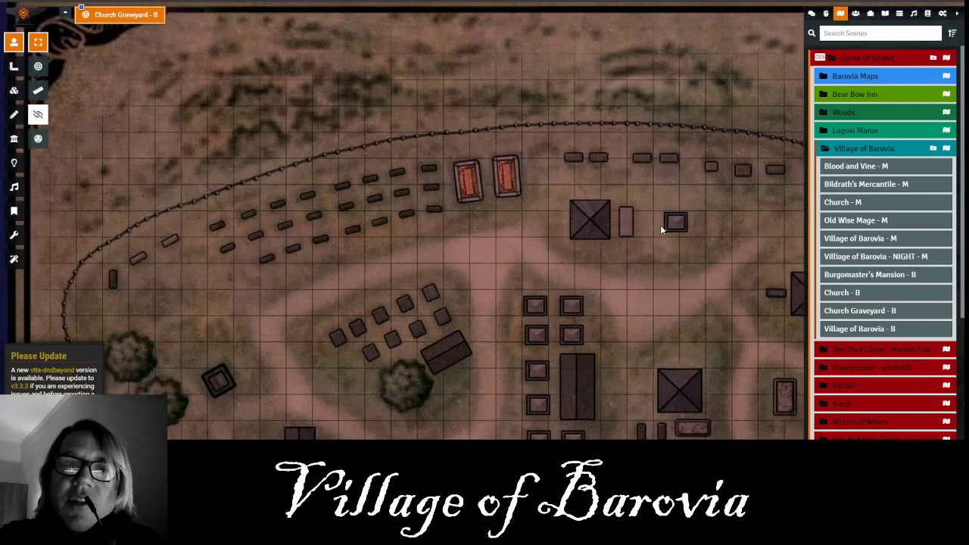
scroll(639, 271, down, 2)
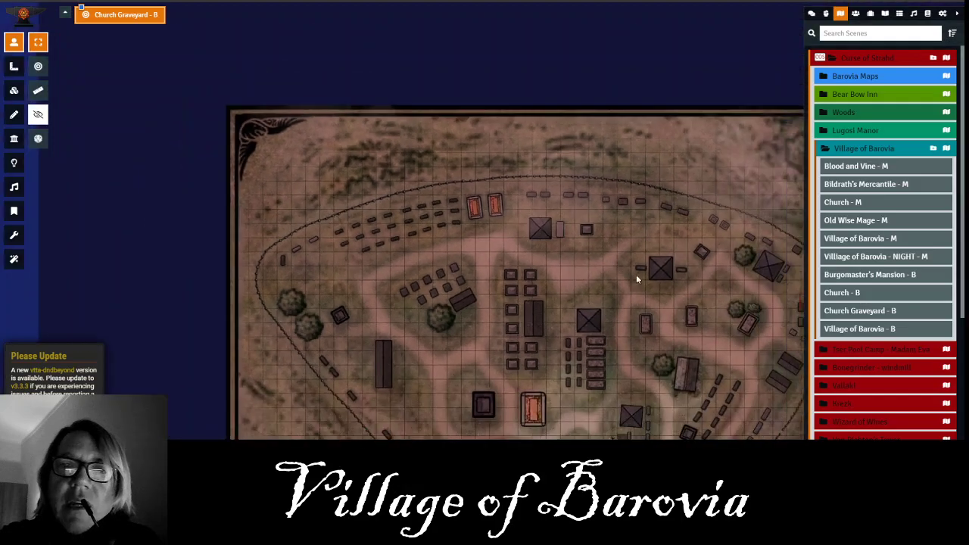
drag(584, 206, 572, 59)
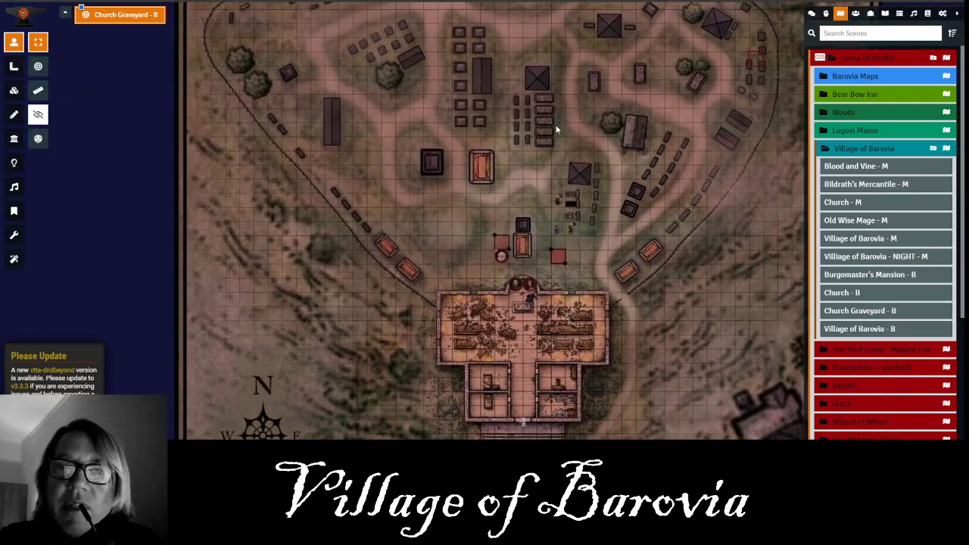
scroll(556, 125, down, 5)
scroll(553, 160, up, 5)
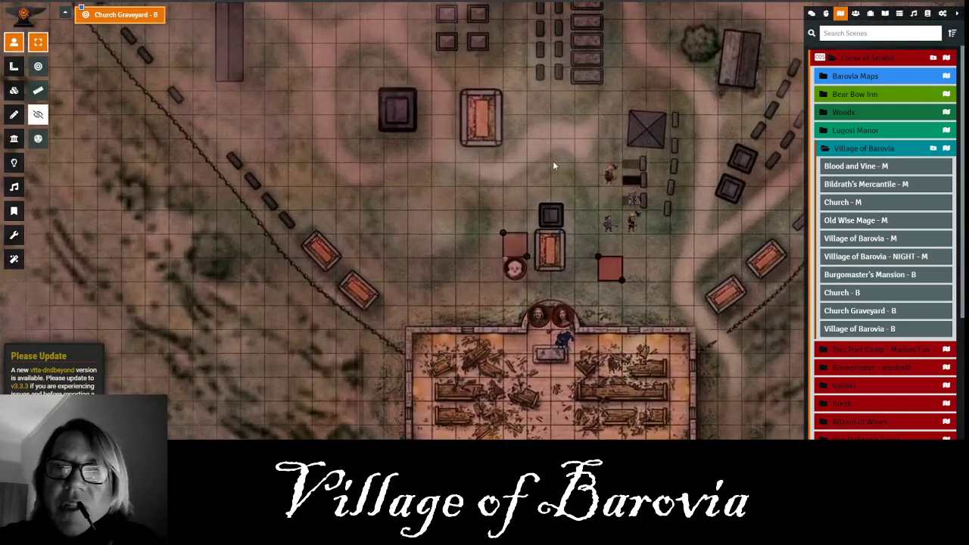
- Select the Ervan Armakiir token beside the open graves to show its vision and stats, and deselect it
scroll(691, 168, up, 4)
drag(694, 164, 566, 161)
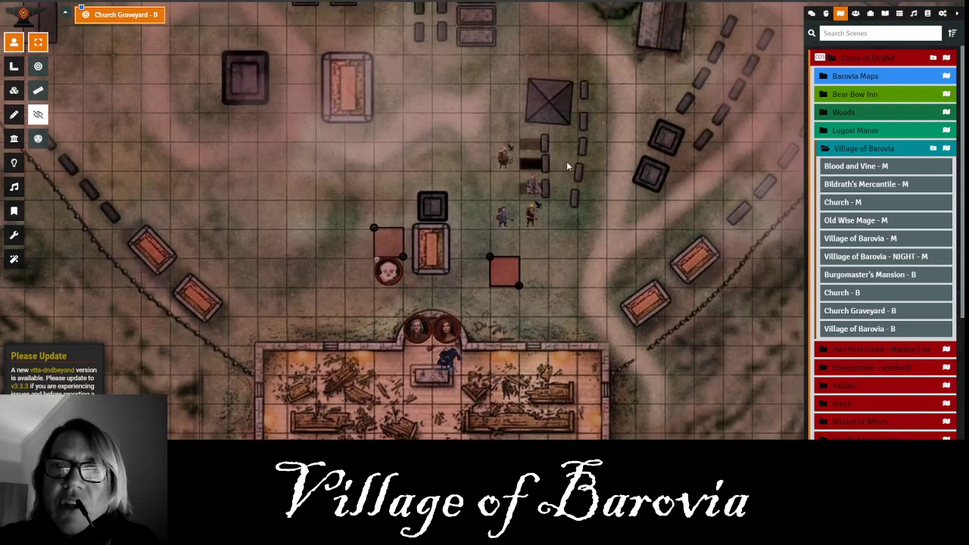
click(508, 165)
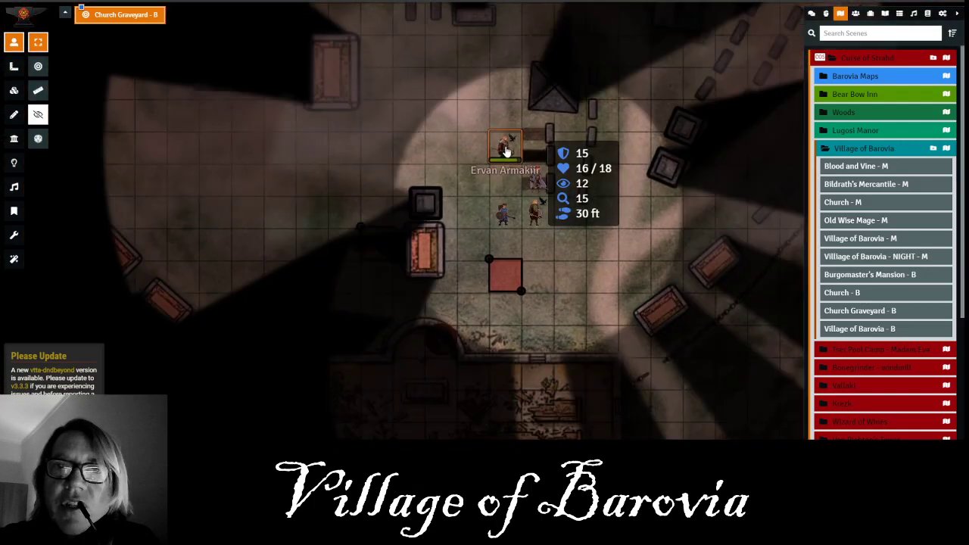
scroll(605, 212, down, 3)
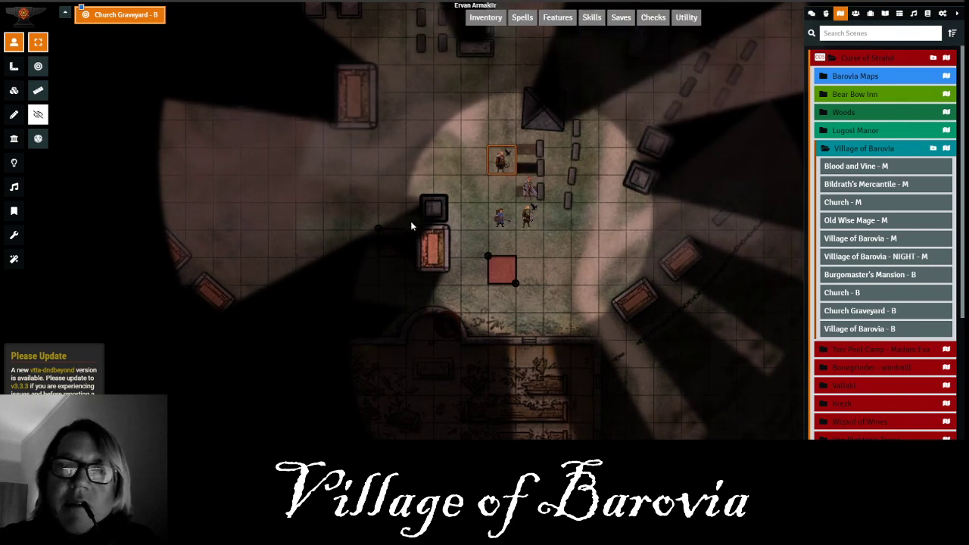
click(608, 270)
- Examine the church's interior, the tokens around its altar and pews, and the surrounding graveyard
scroll(571, 284, down, 1)
drag(515, 338, 534, 203)
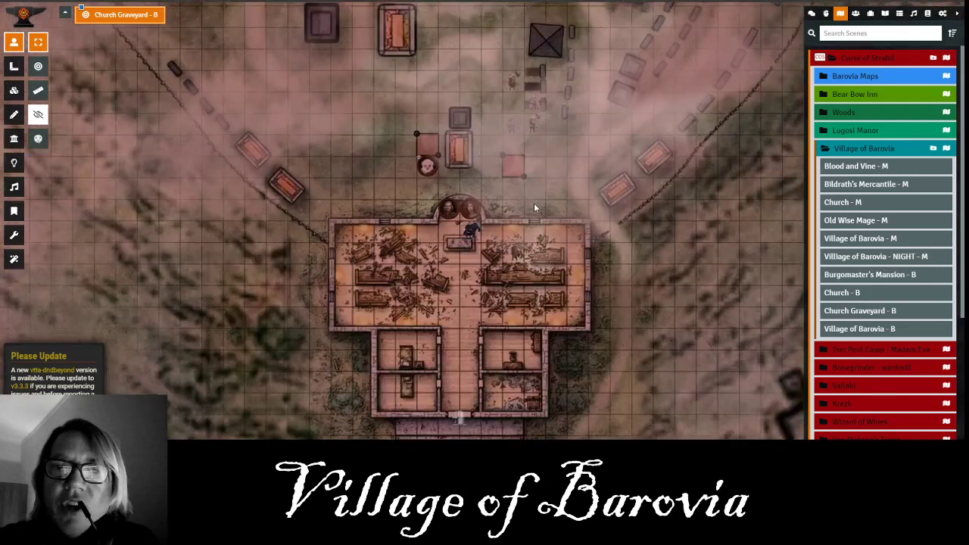
scroll(504, 218, up, 2)
scroll(503, 216, up, 5)
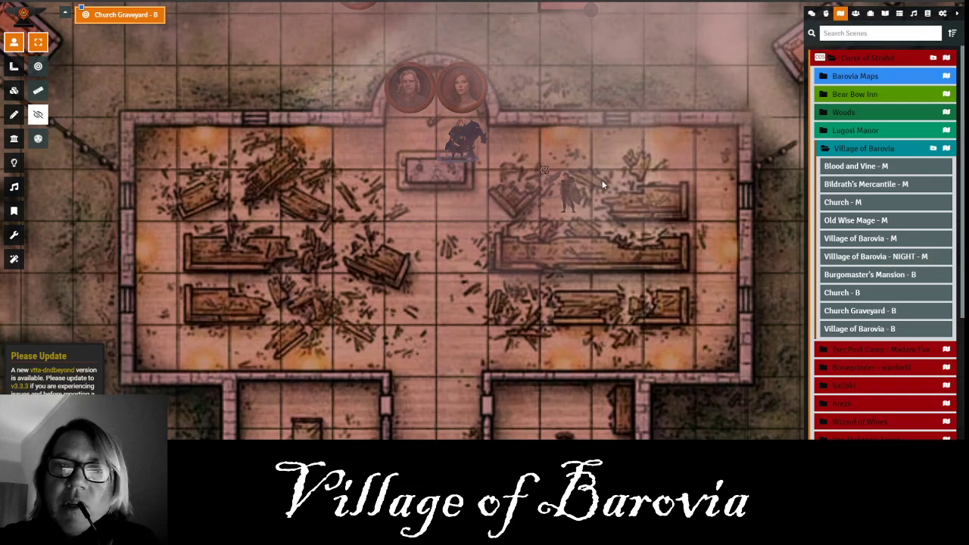
scroll(649, 104, up, 1)
scroll(650, 103, down, 3)
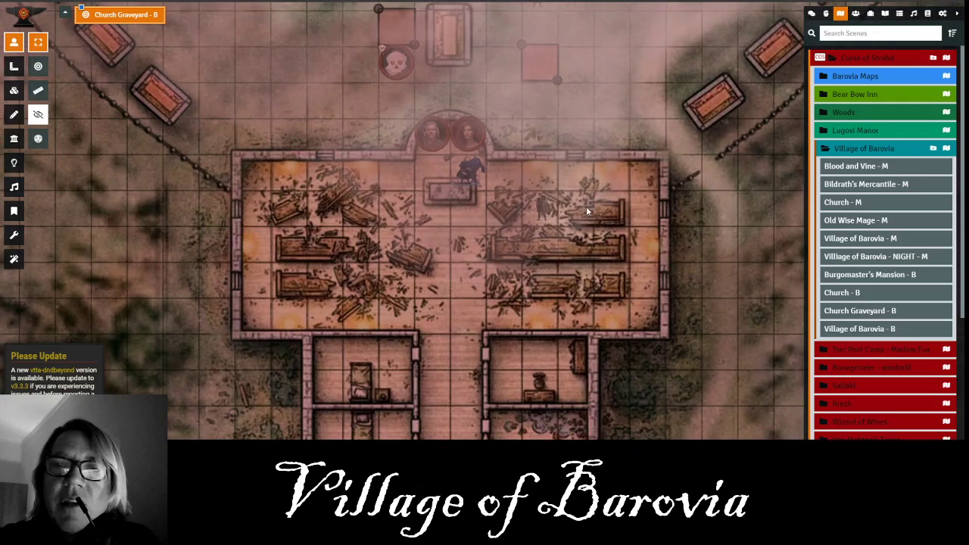
drag(586, 206, 454, 215)
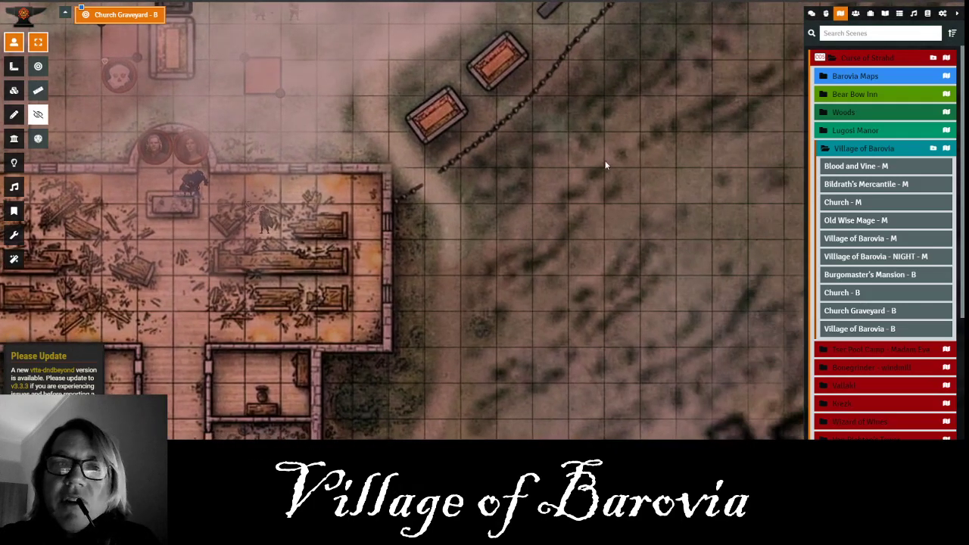
scroll(633, 156, down, 3)
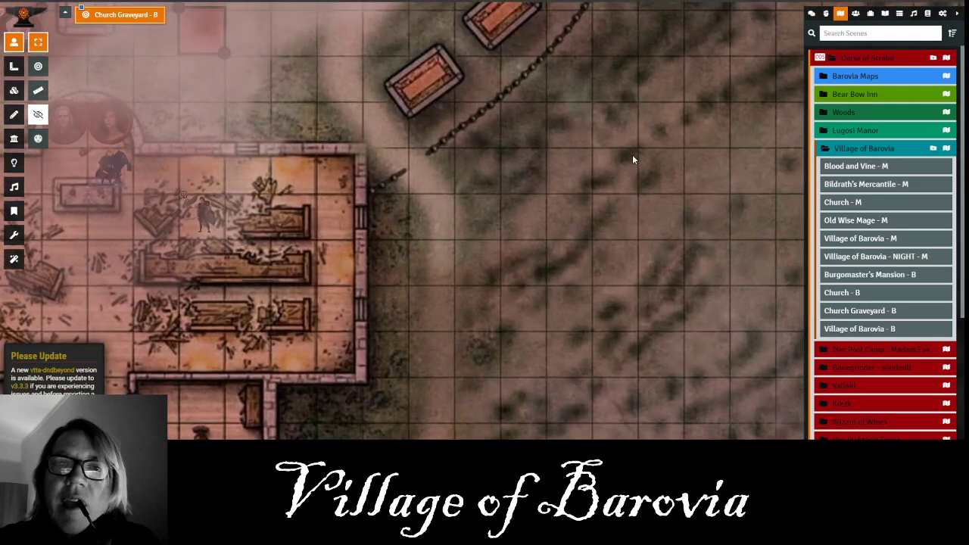
scroll(634, 165, down, 5)
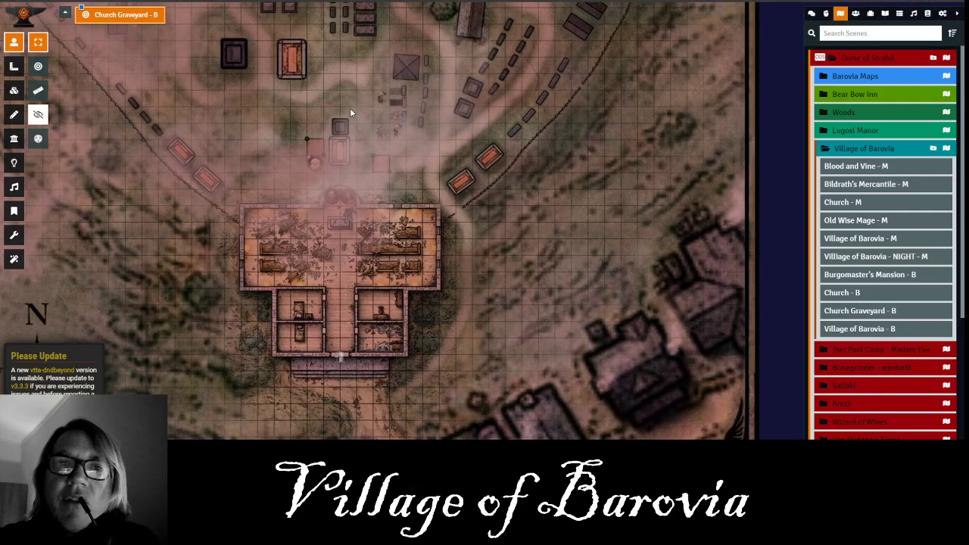
drag(338, 157, 481, 251)
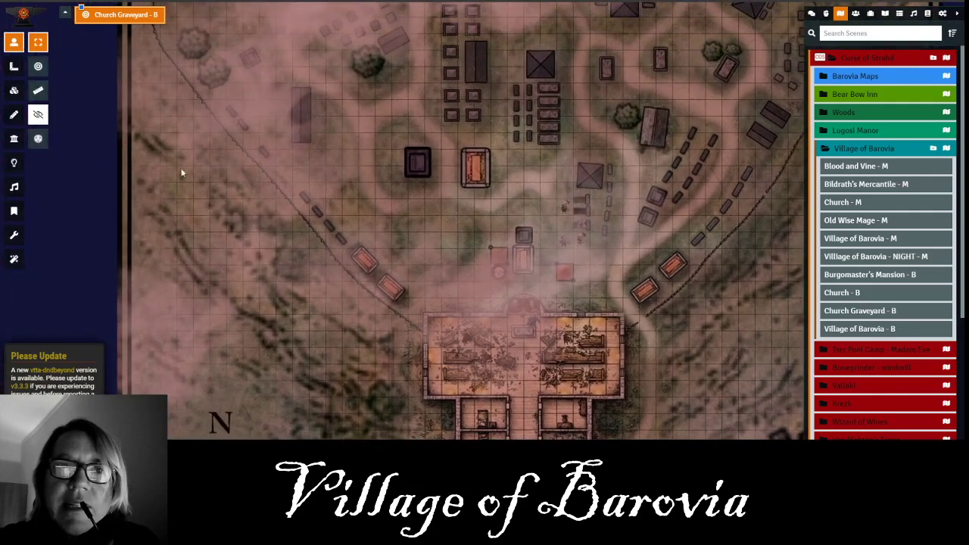
- Display the walls of the Church Graveyard scene and inspect them around the tombs, fence and church
click(14, 140)
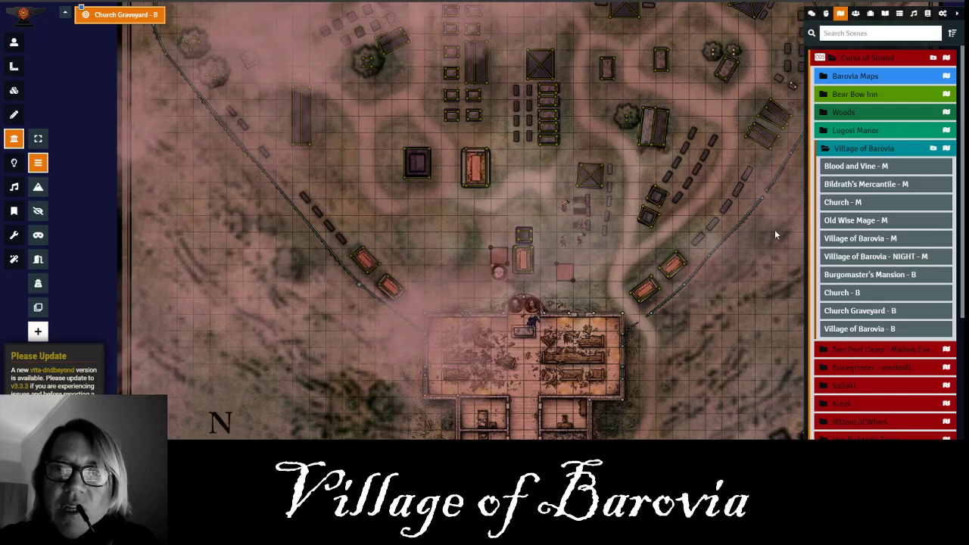
scroll(530, 163, down, 4)
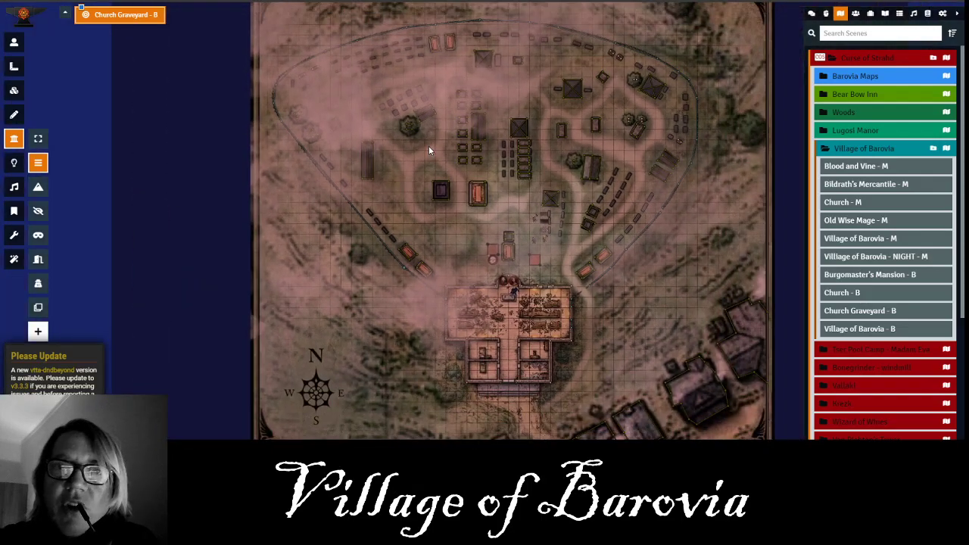
scroll(487, 239, up, 5)
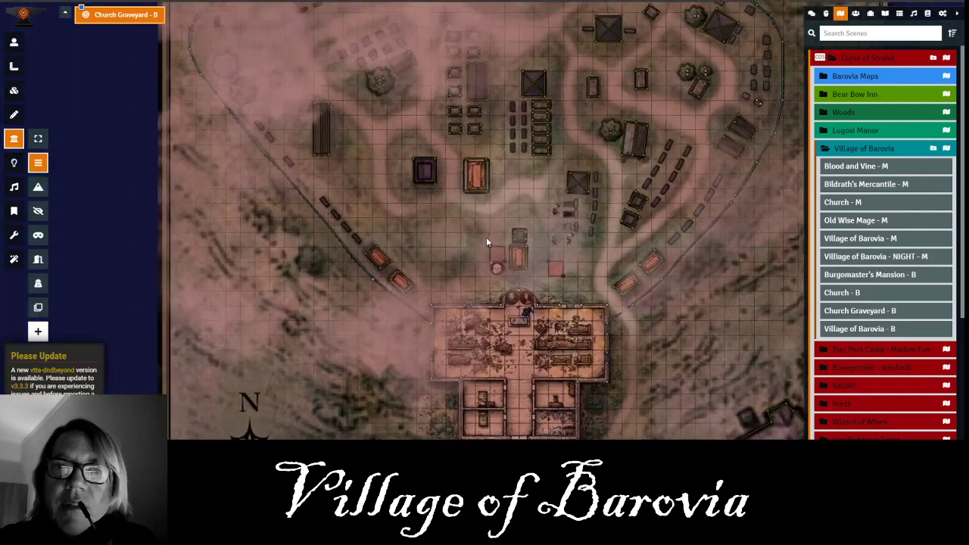
scroll(486, 238, up, 3)
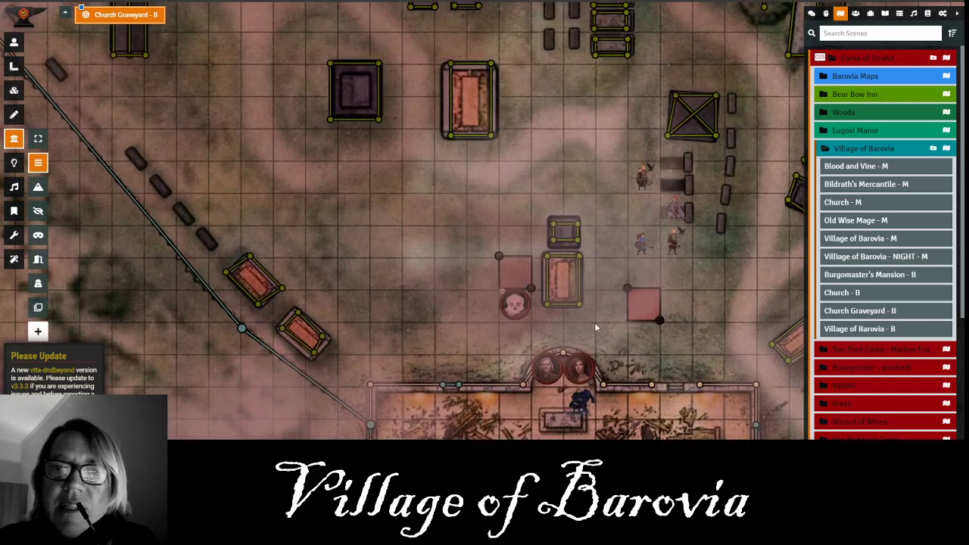
drag(595, 326, 512, 156)
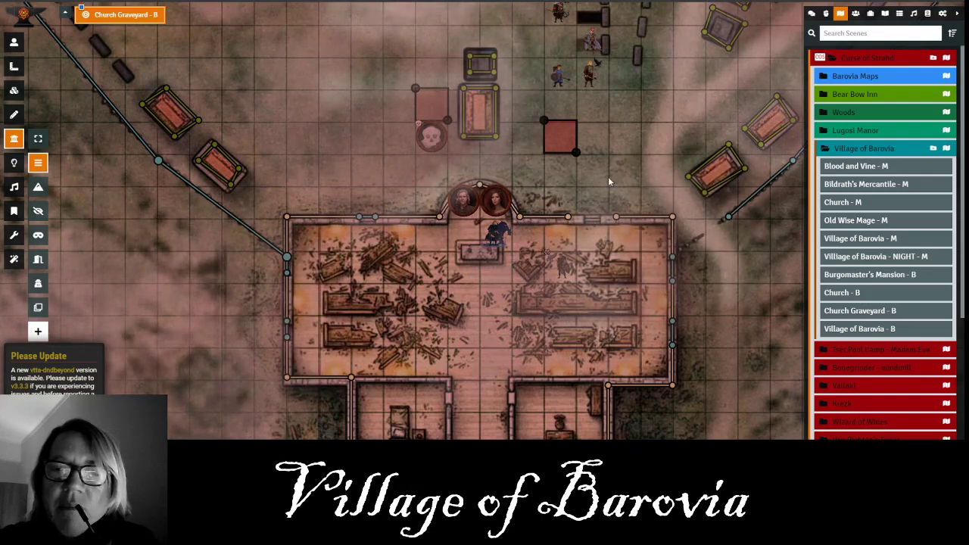
scroll(608, 178, down, 2)
scroll(609, 178, down, 1)
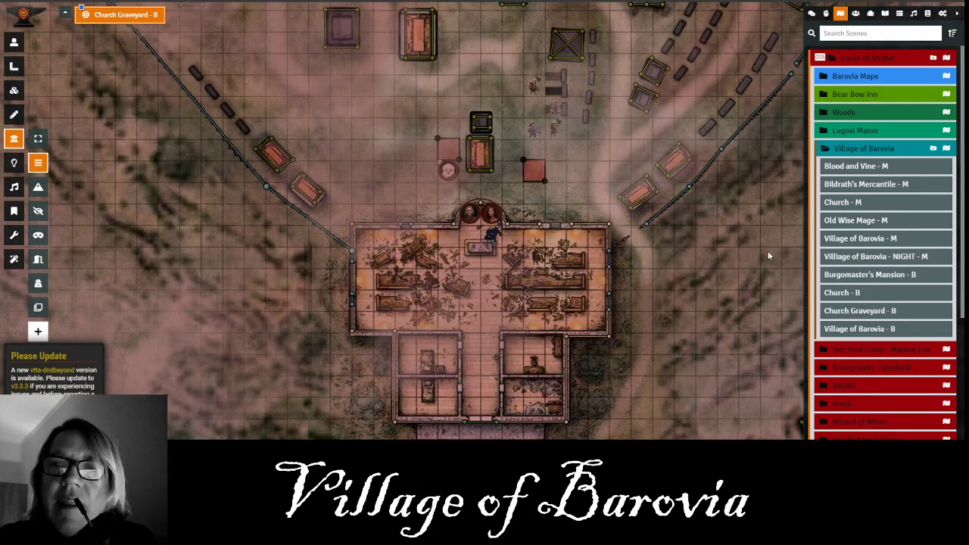
- Activate the Burgomaster's Mansion - B scene and inspect the western room with the coffin
right_click(836, 278)
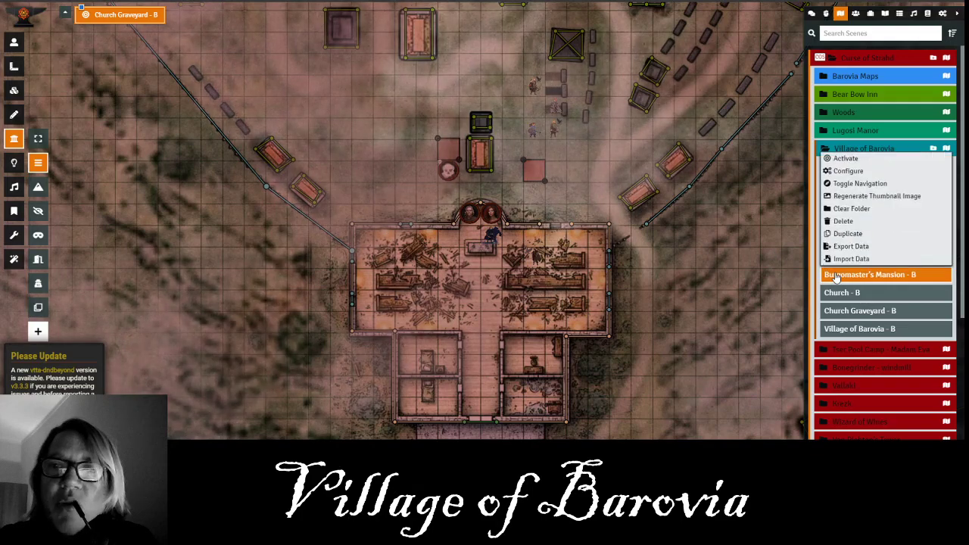
click(848, 160)
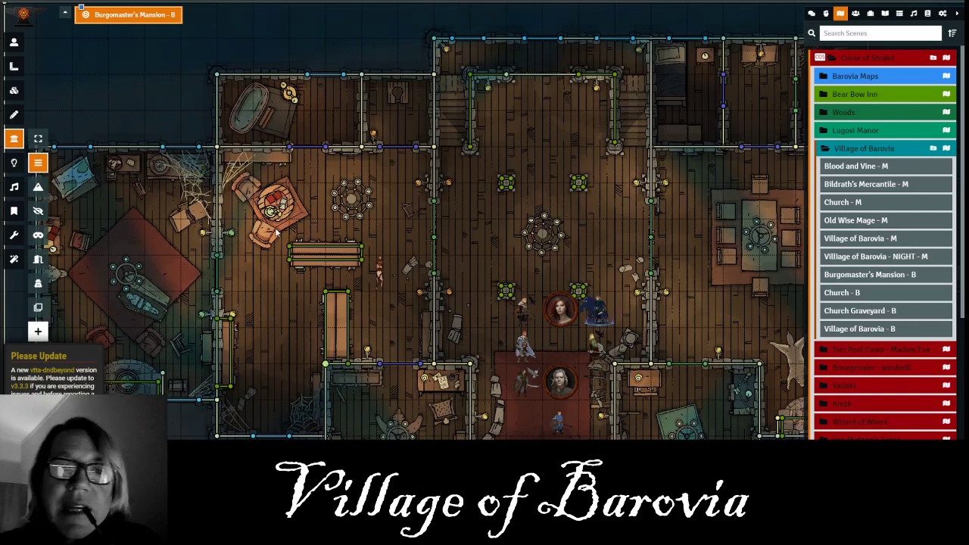
drag(306, 283, 458, 278)
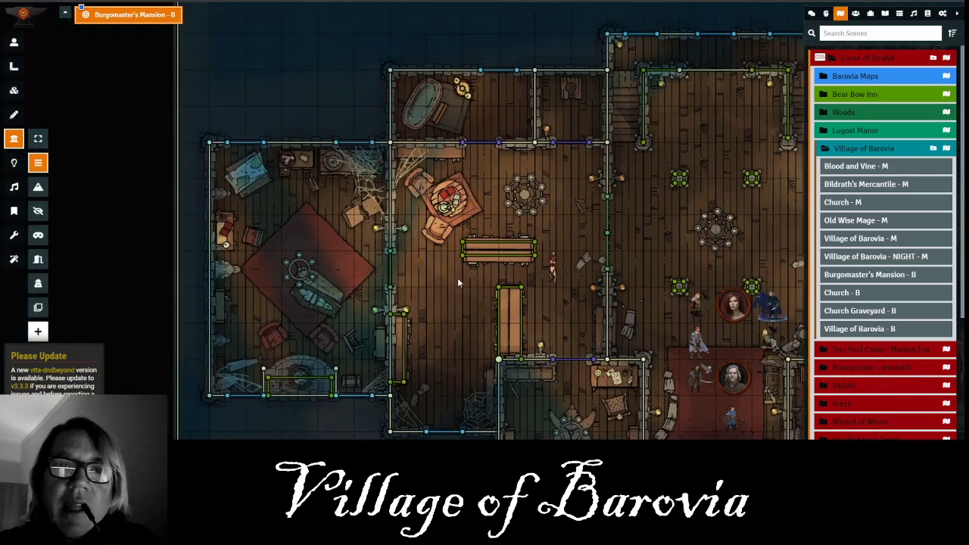
scroll(325, 307, up, 7)
scroll(289, 284, up, 1)
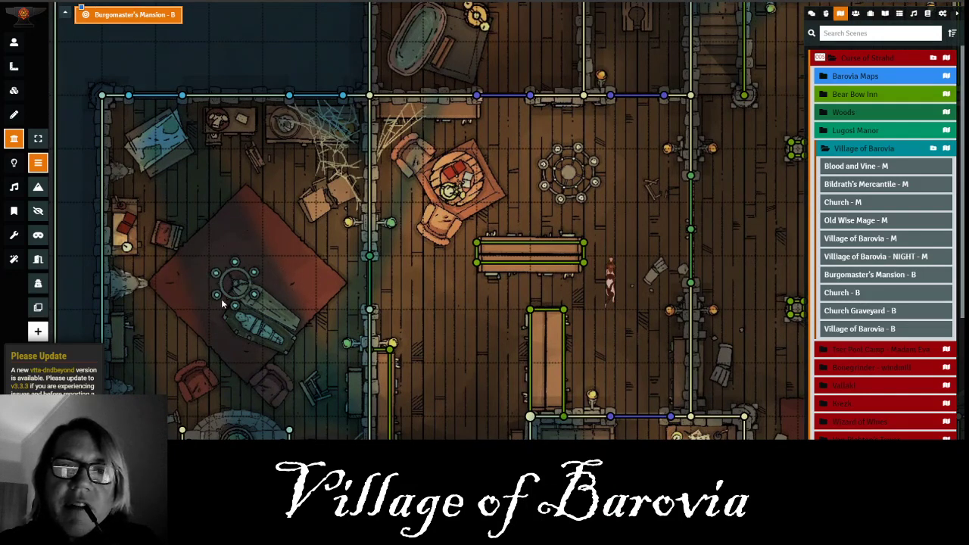
- Survey the mansion's rooms, walls and tokens from the central hall to the eastern wing, then the whole floor plan
scroll(466, 314, down, 10)
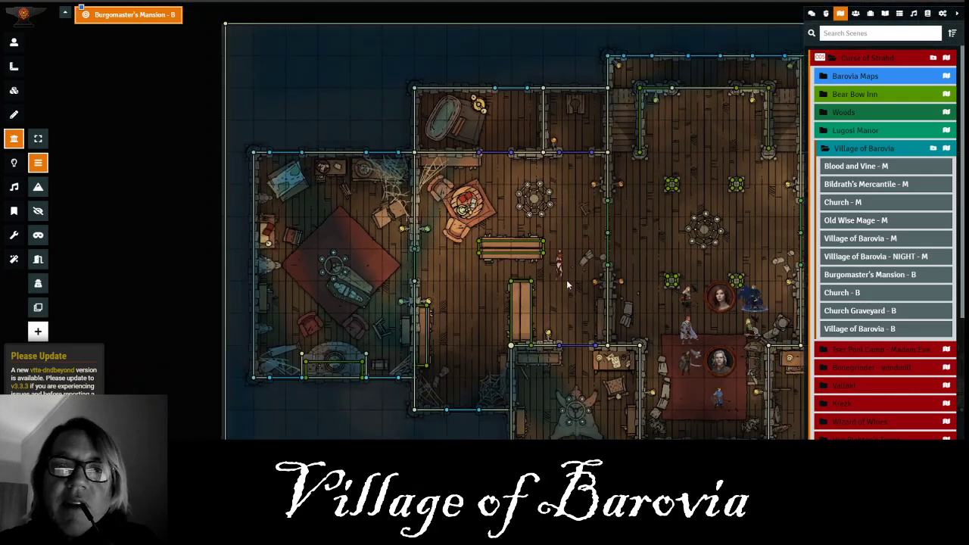
scroll(548, 238, down, 5)
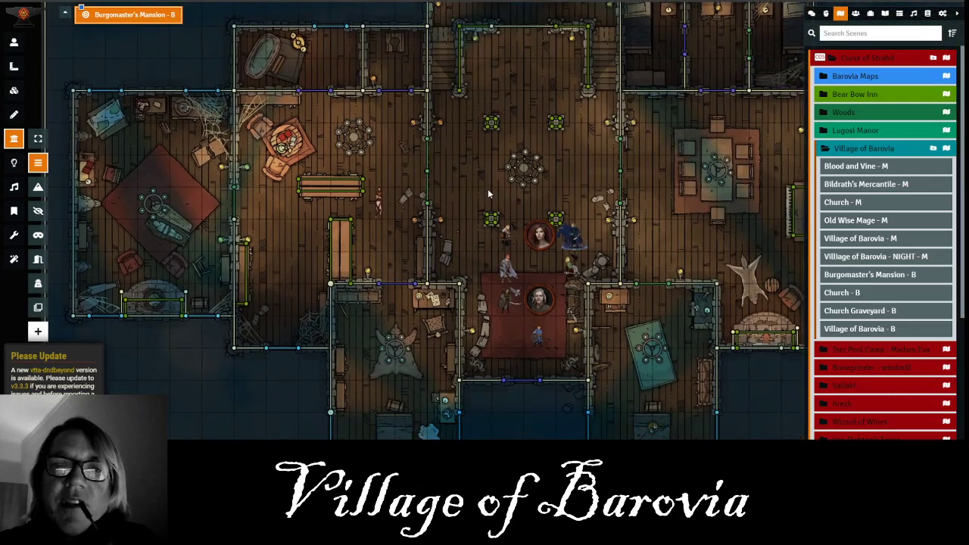
scroll(507, 210, up, 2)
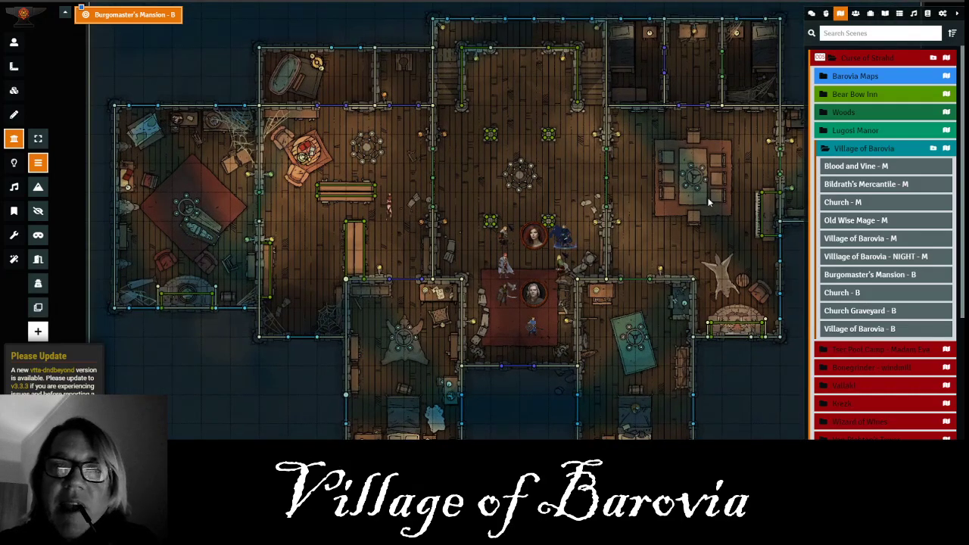
drag(714, 180, 586, 204)
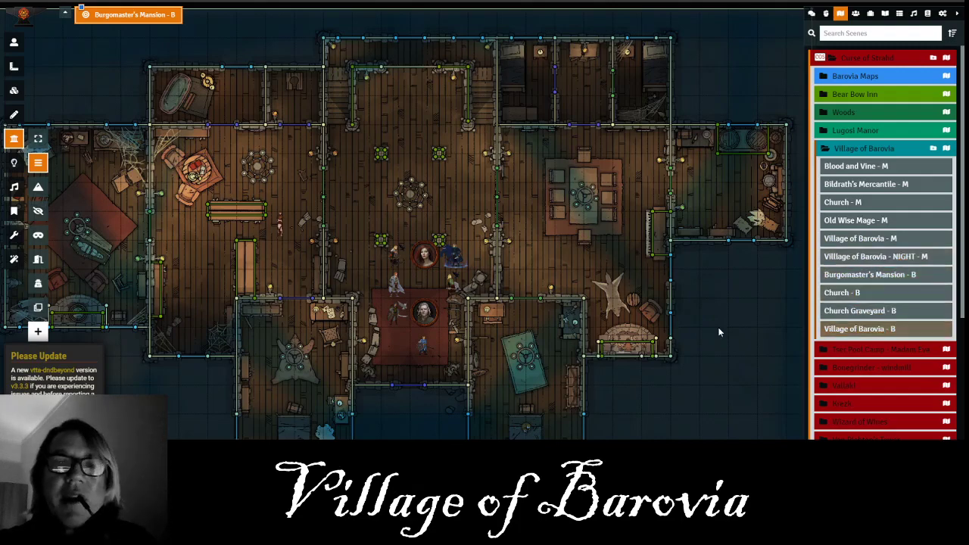
scroll(558, 227, down, 3)
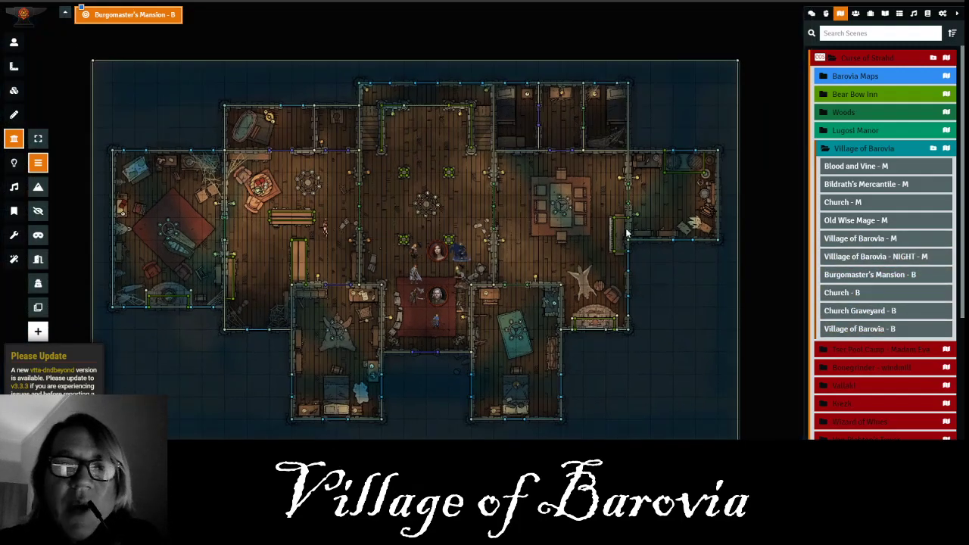
drag(627, 234, 618, 256)
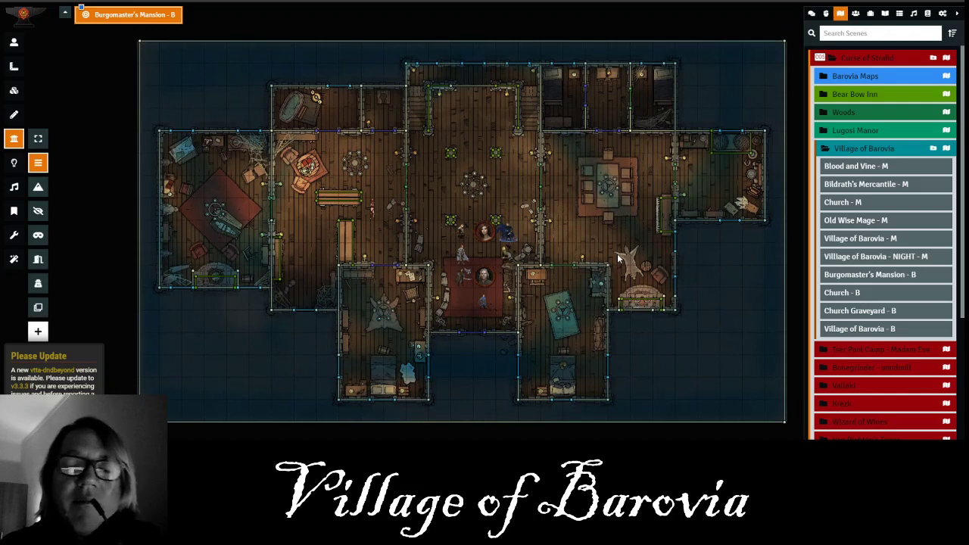